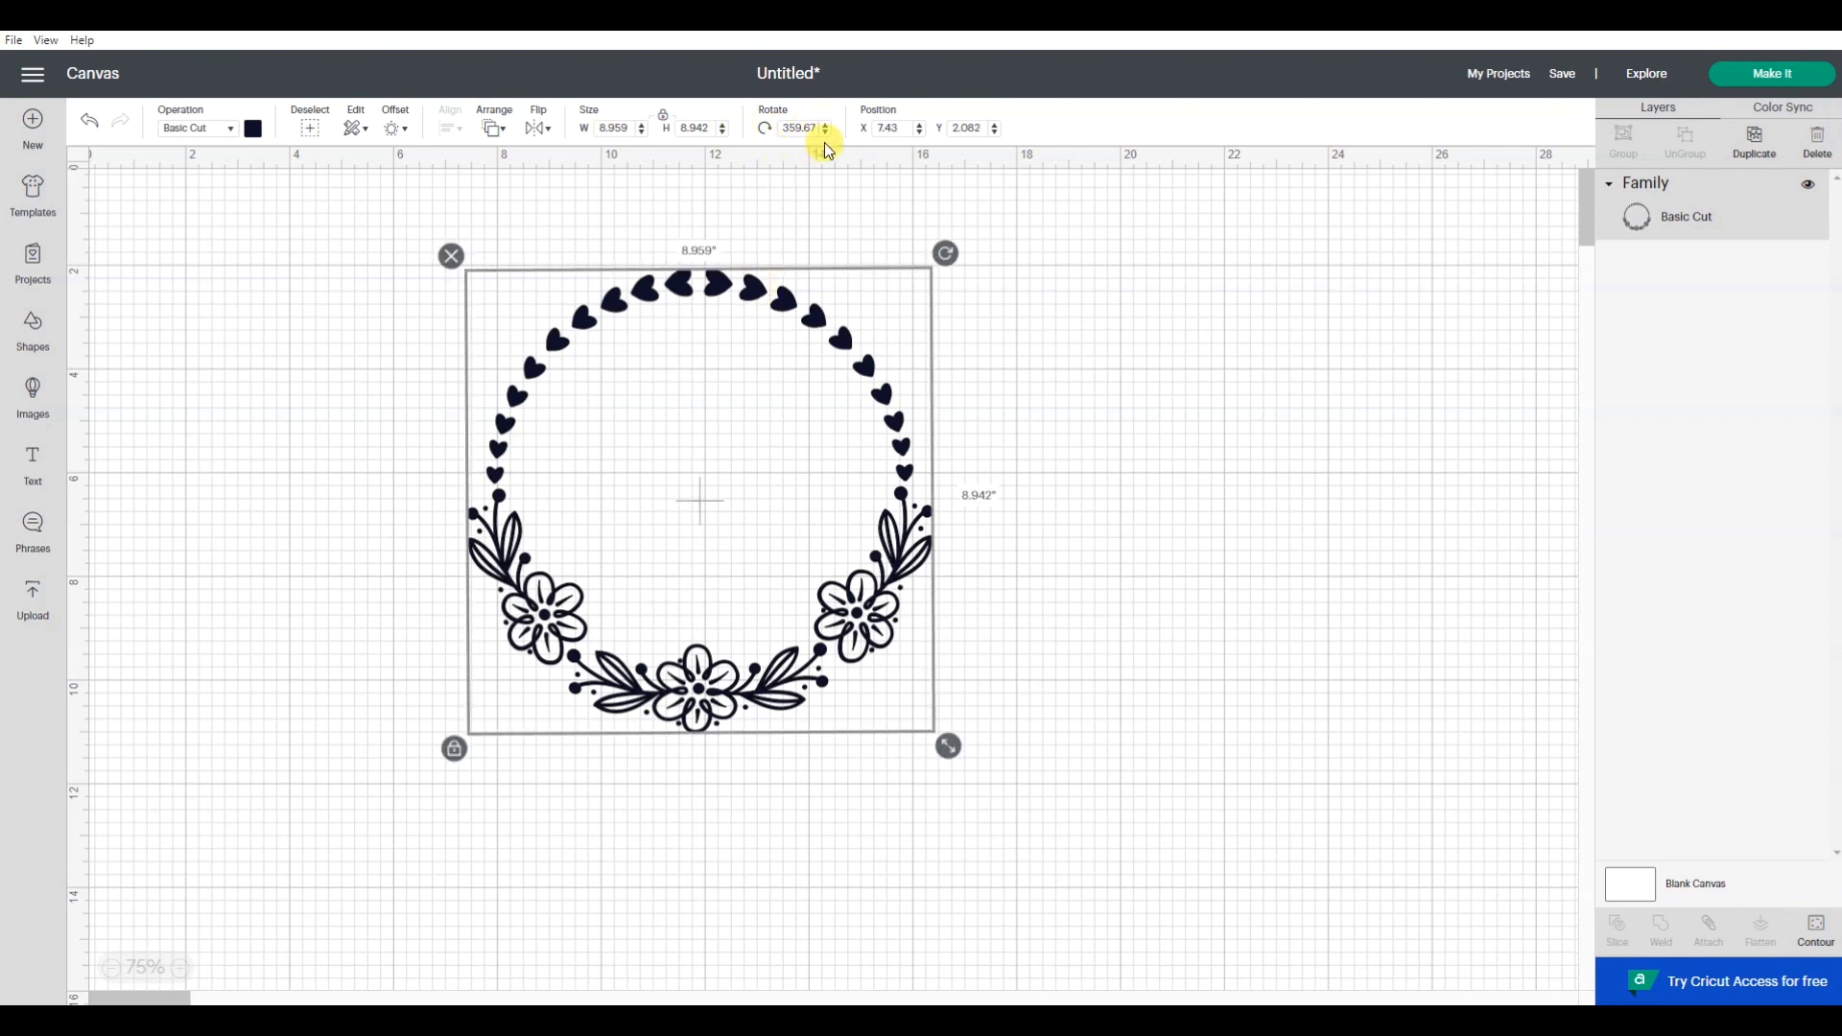
- Rotate the wreath to 45 degrees and reset its rotation to 0 degrees
click(780, 127)
double_click(780, 127)
text(45)
key(Return)
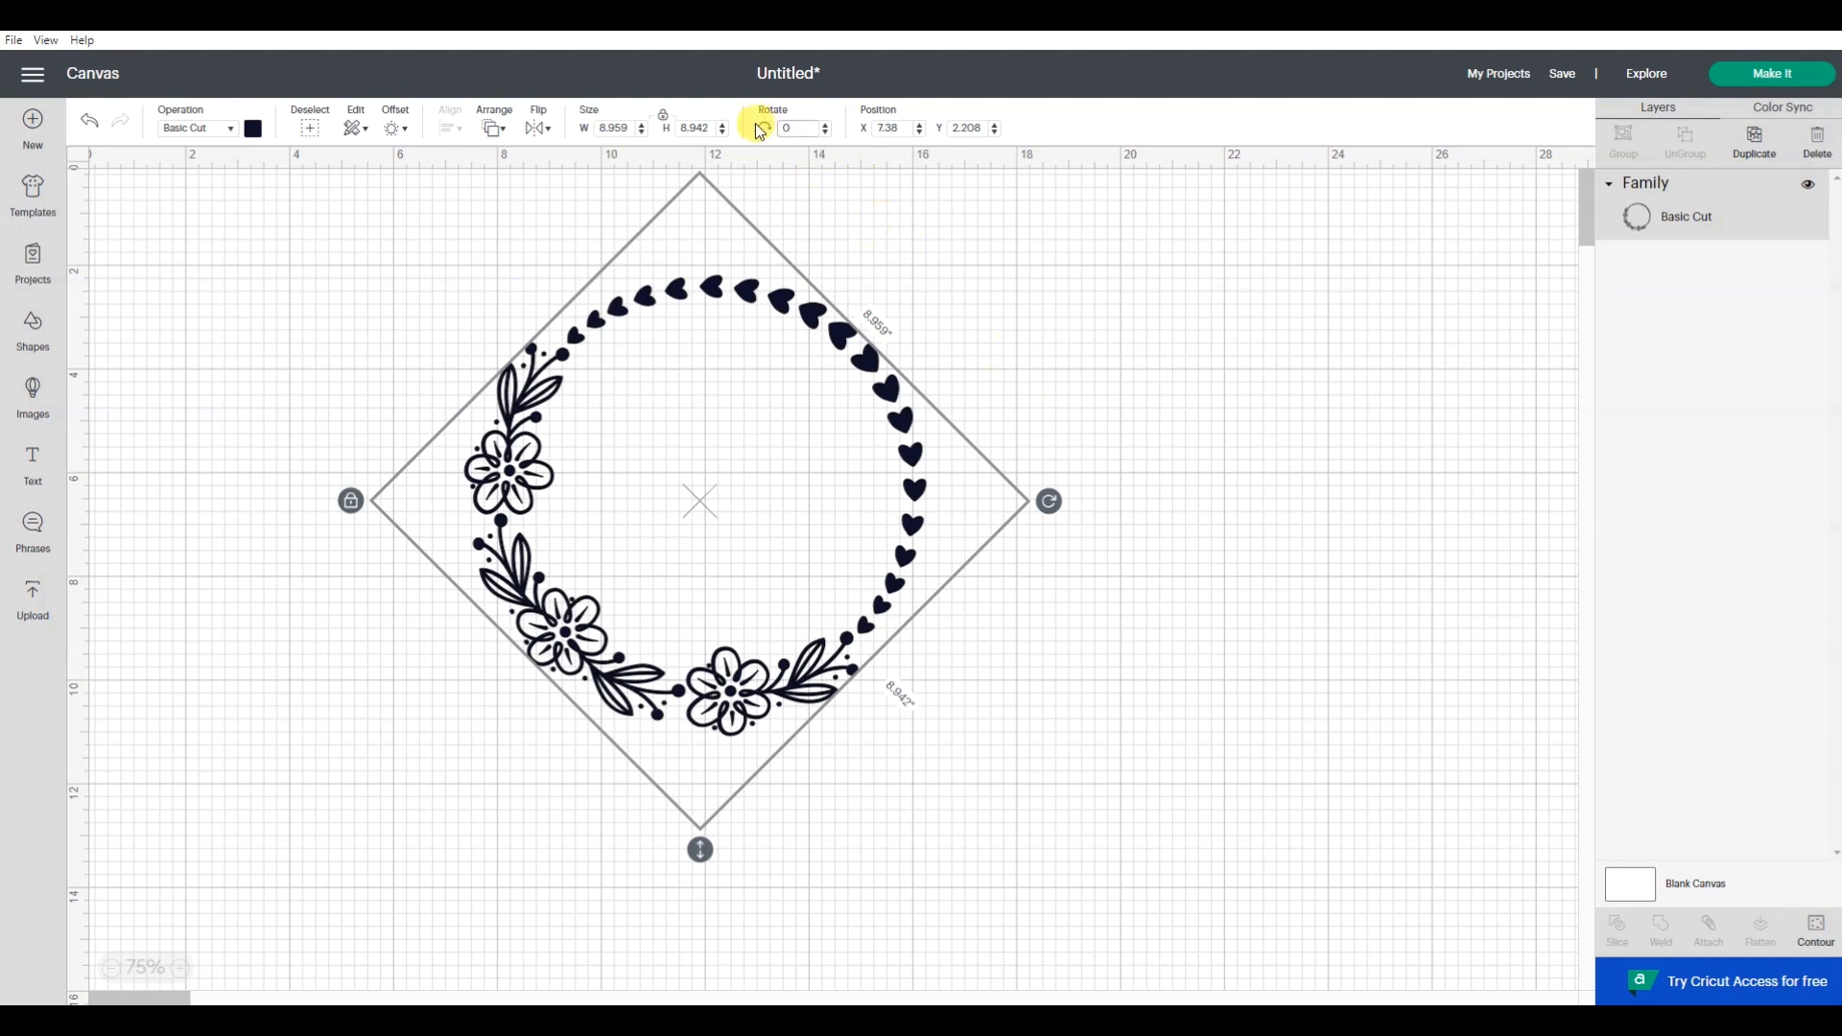
key(Return)
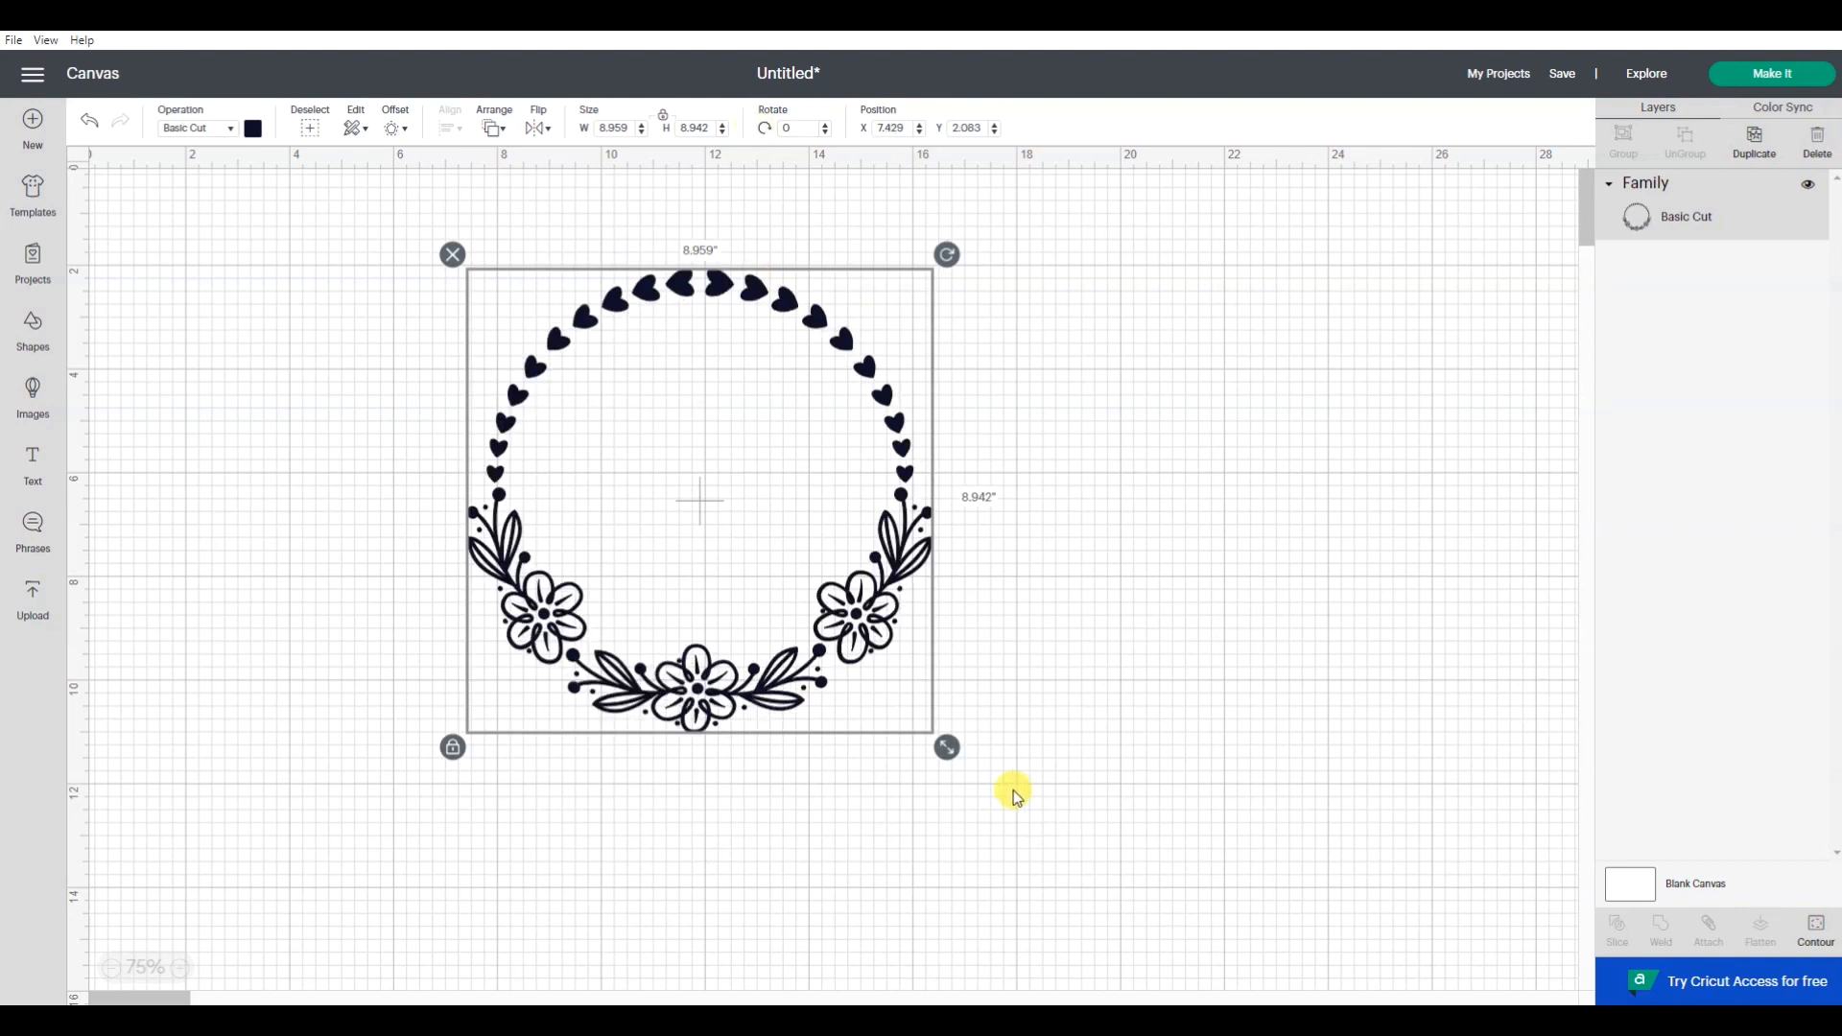
- Scale the wreath proportionally down to about 6.3 inches and back up to about 8.5 inches wide, and set its width to 9 inches
drag(948, 746, 821, 554)
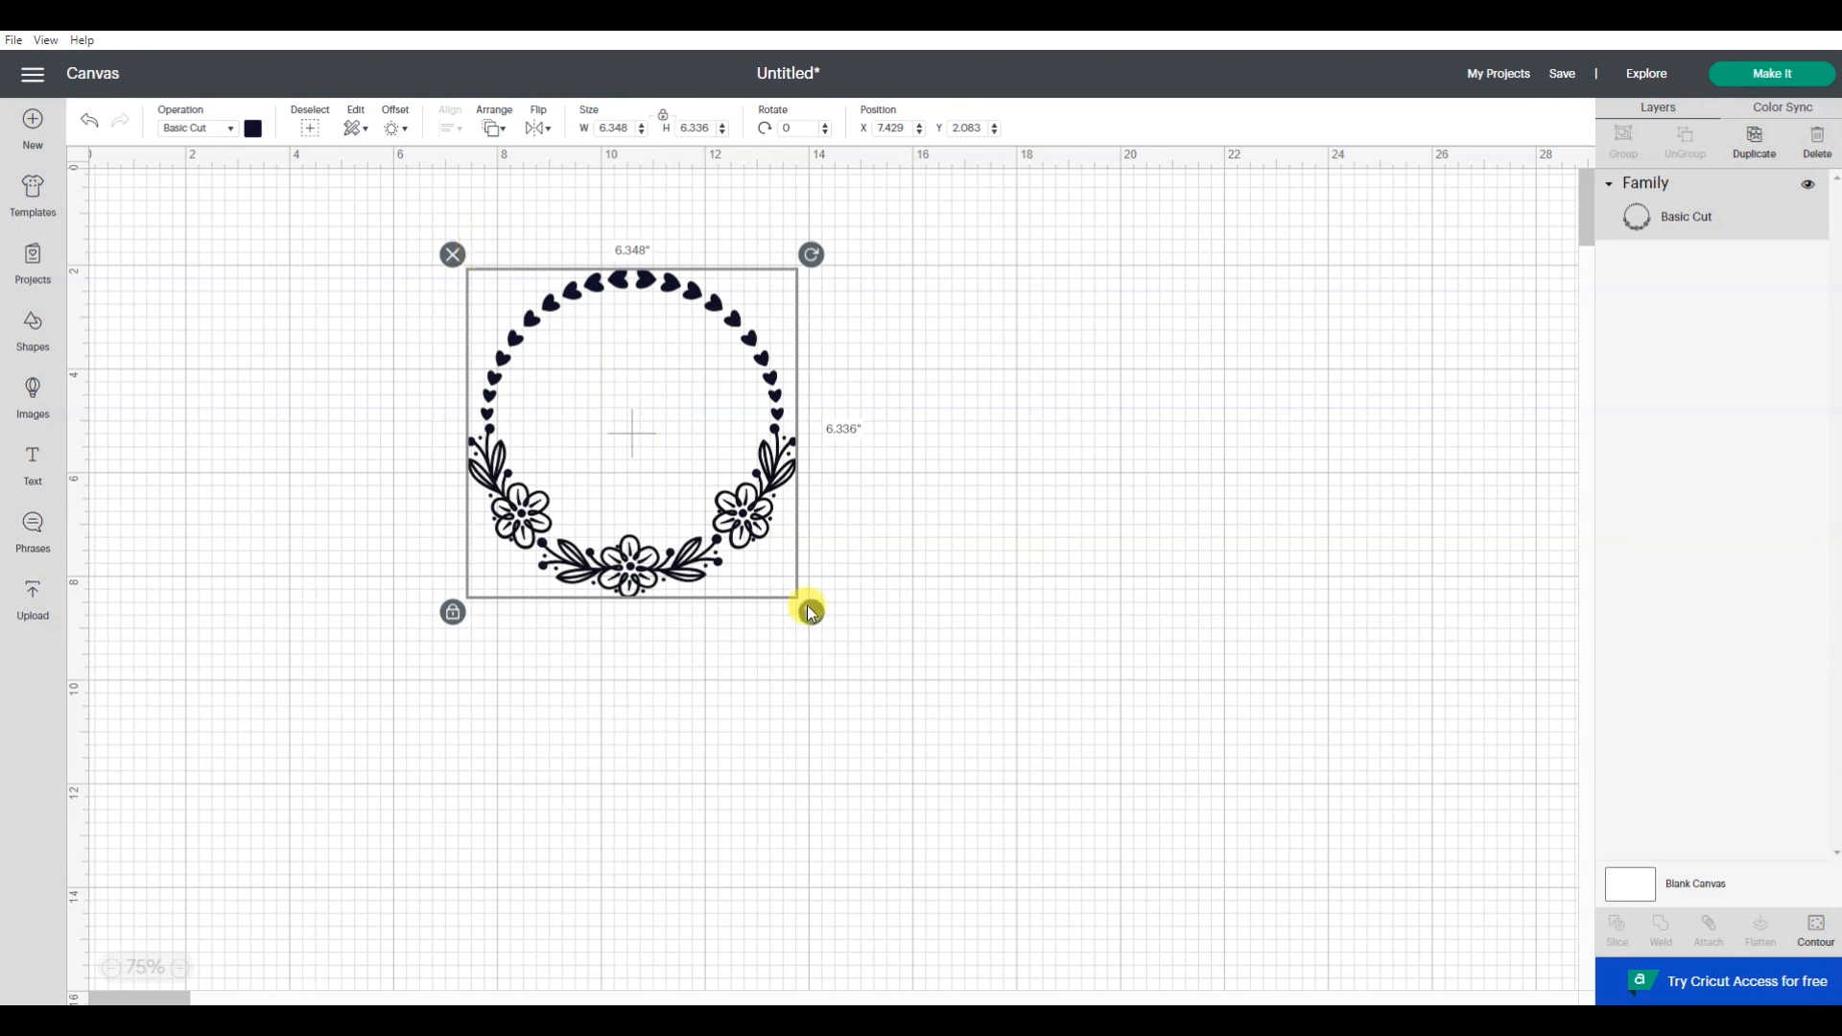
drag(809, 612, 923, 717)
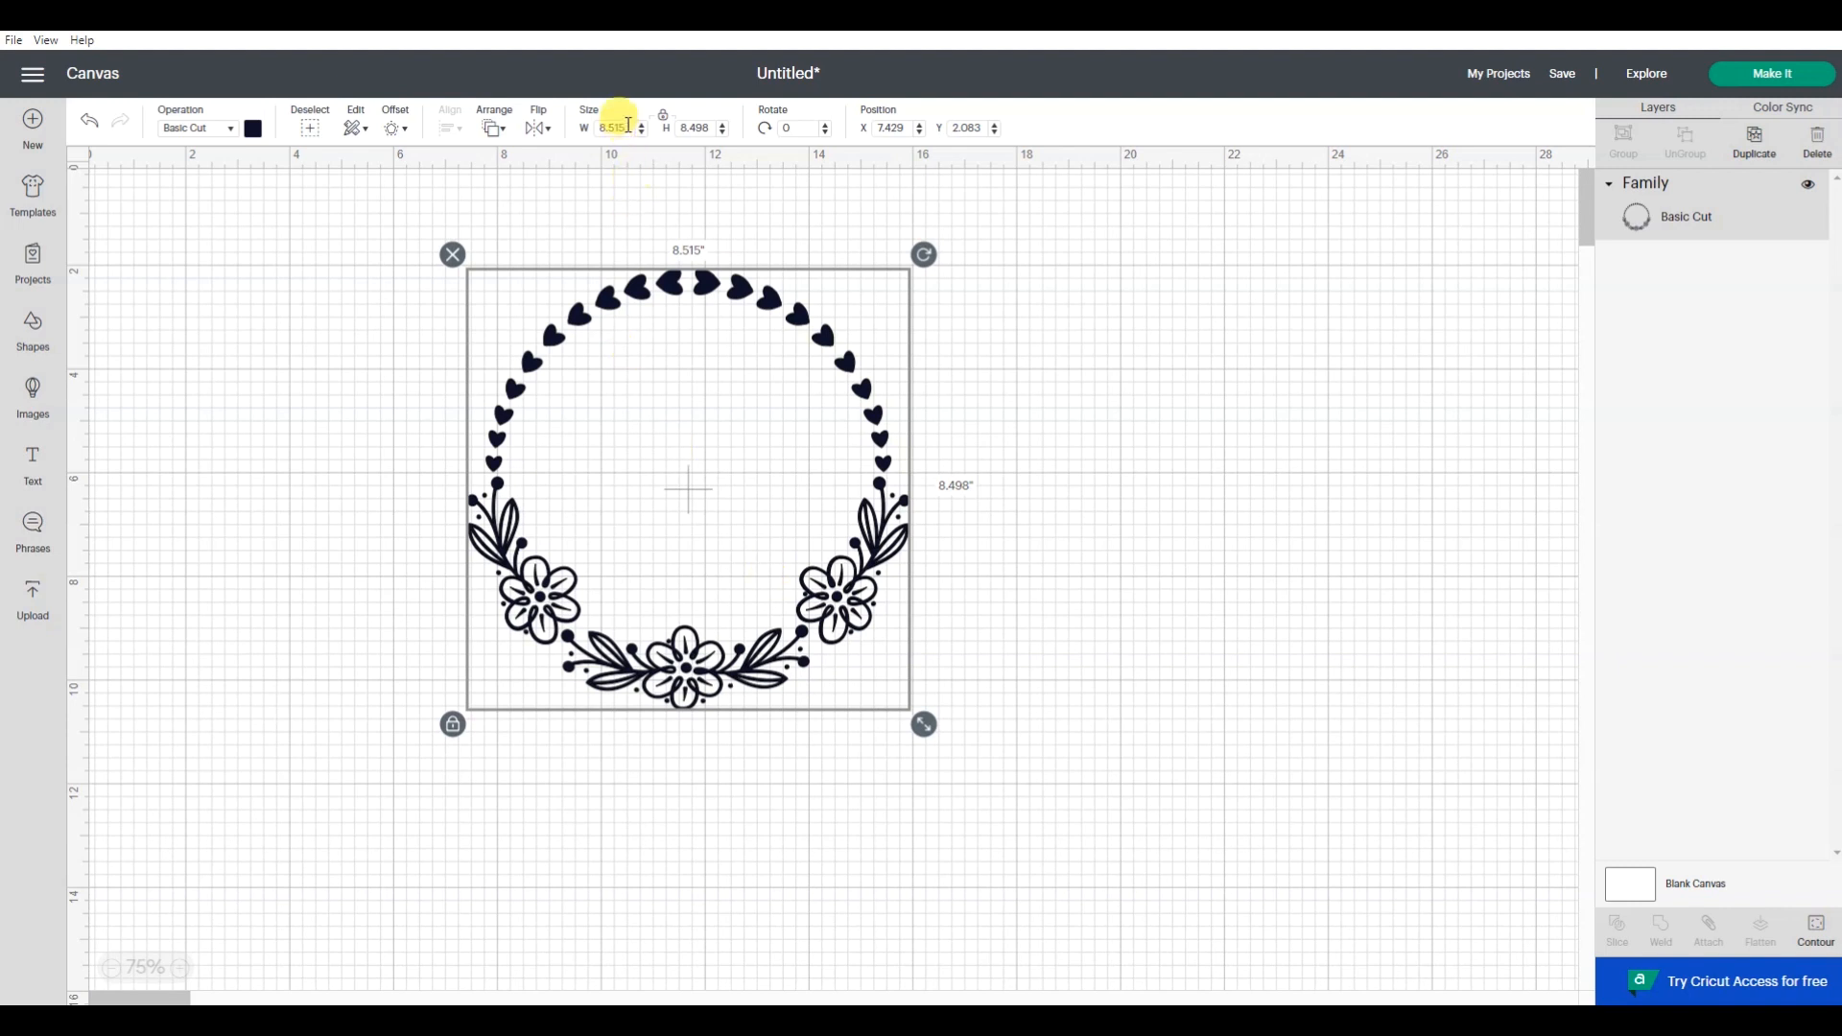
drag(627, 124, 574, 122)
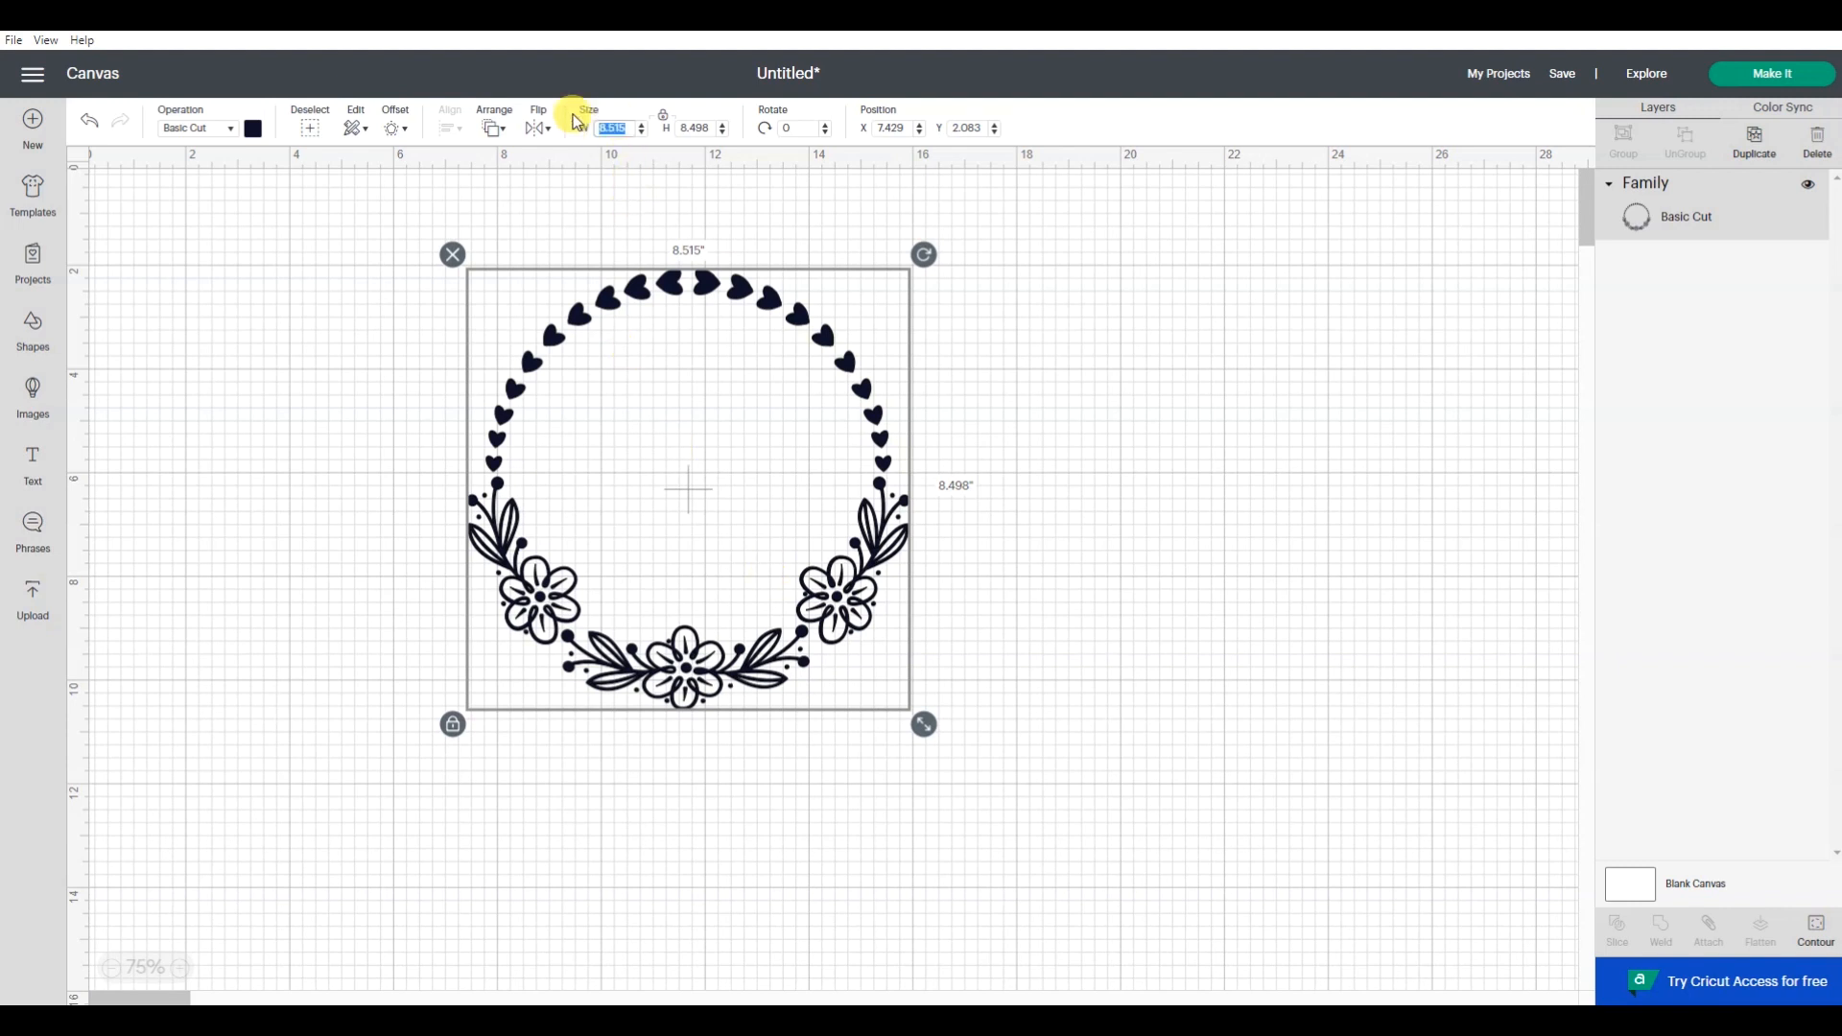
text(9)
key(Return)
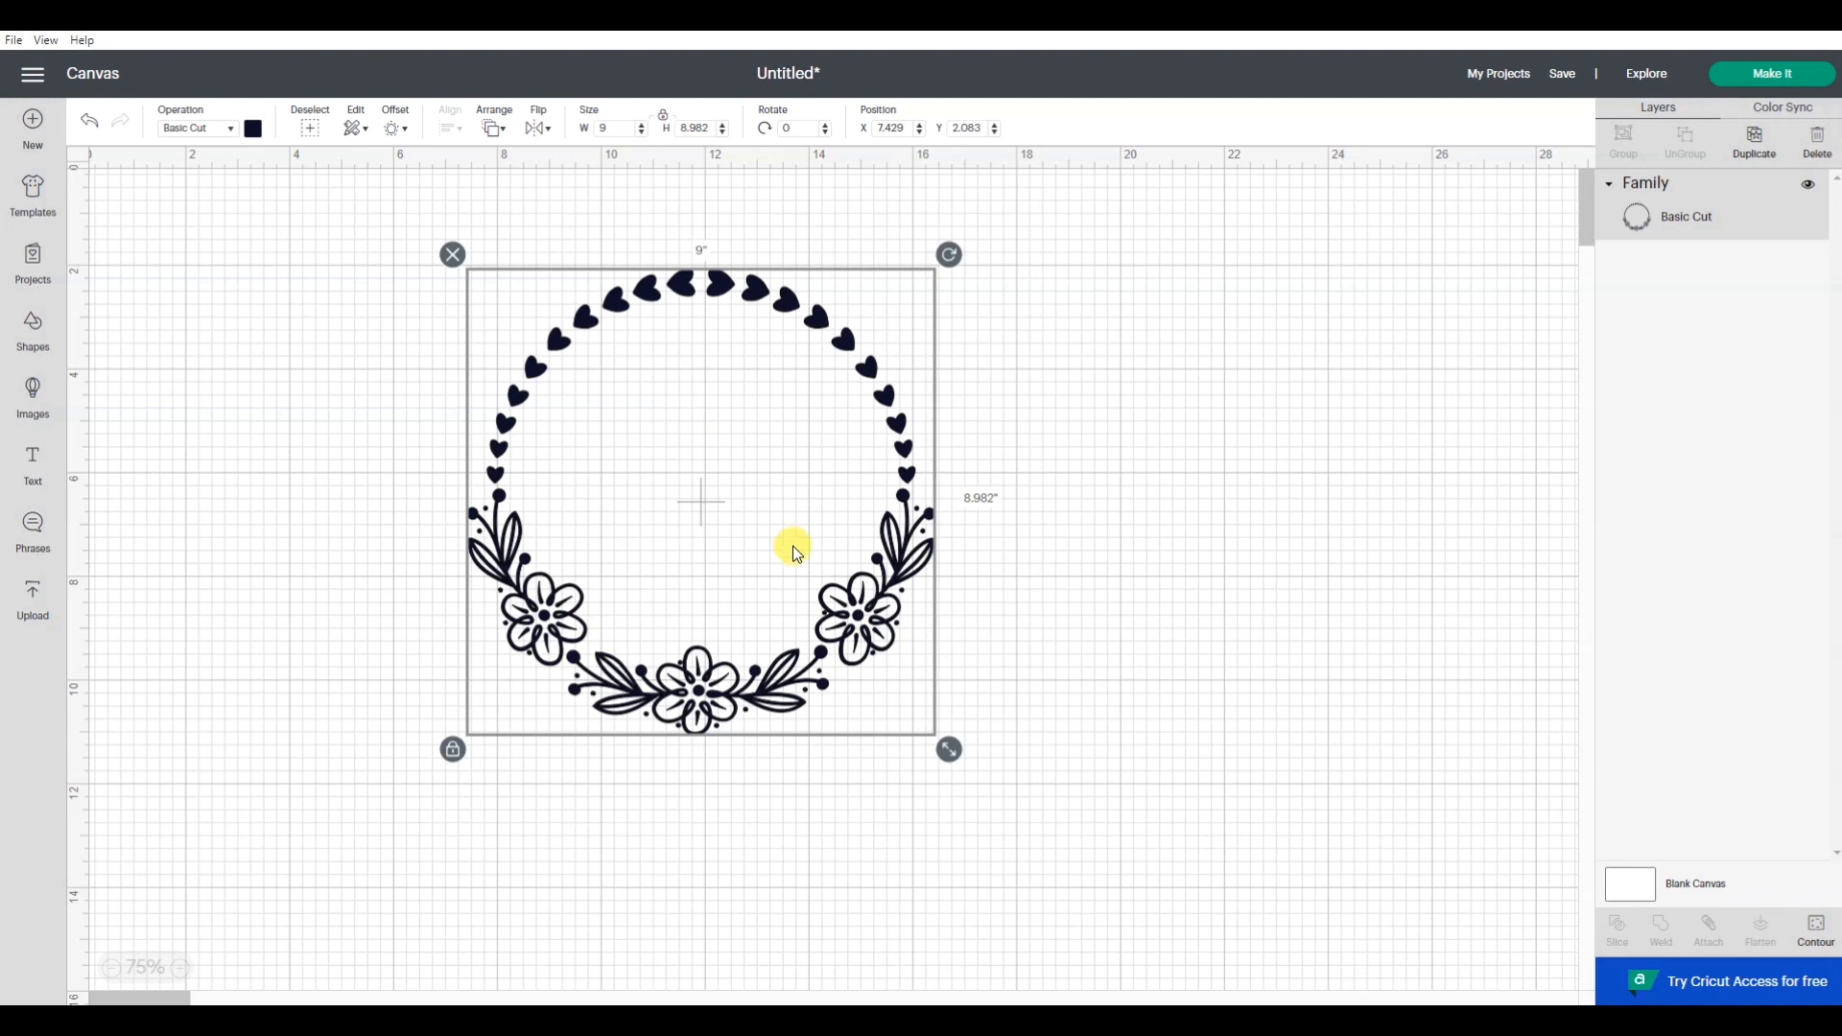
- Unlock the wreath's proportions and stretch it vertically into an oval about 8.9 by 12.7 inches
click(453, 751)
drag(949, 750, 949, 950)
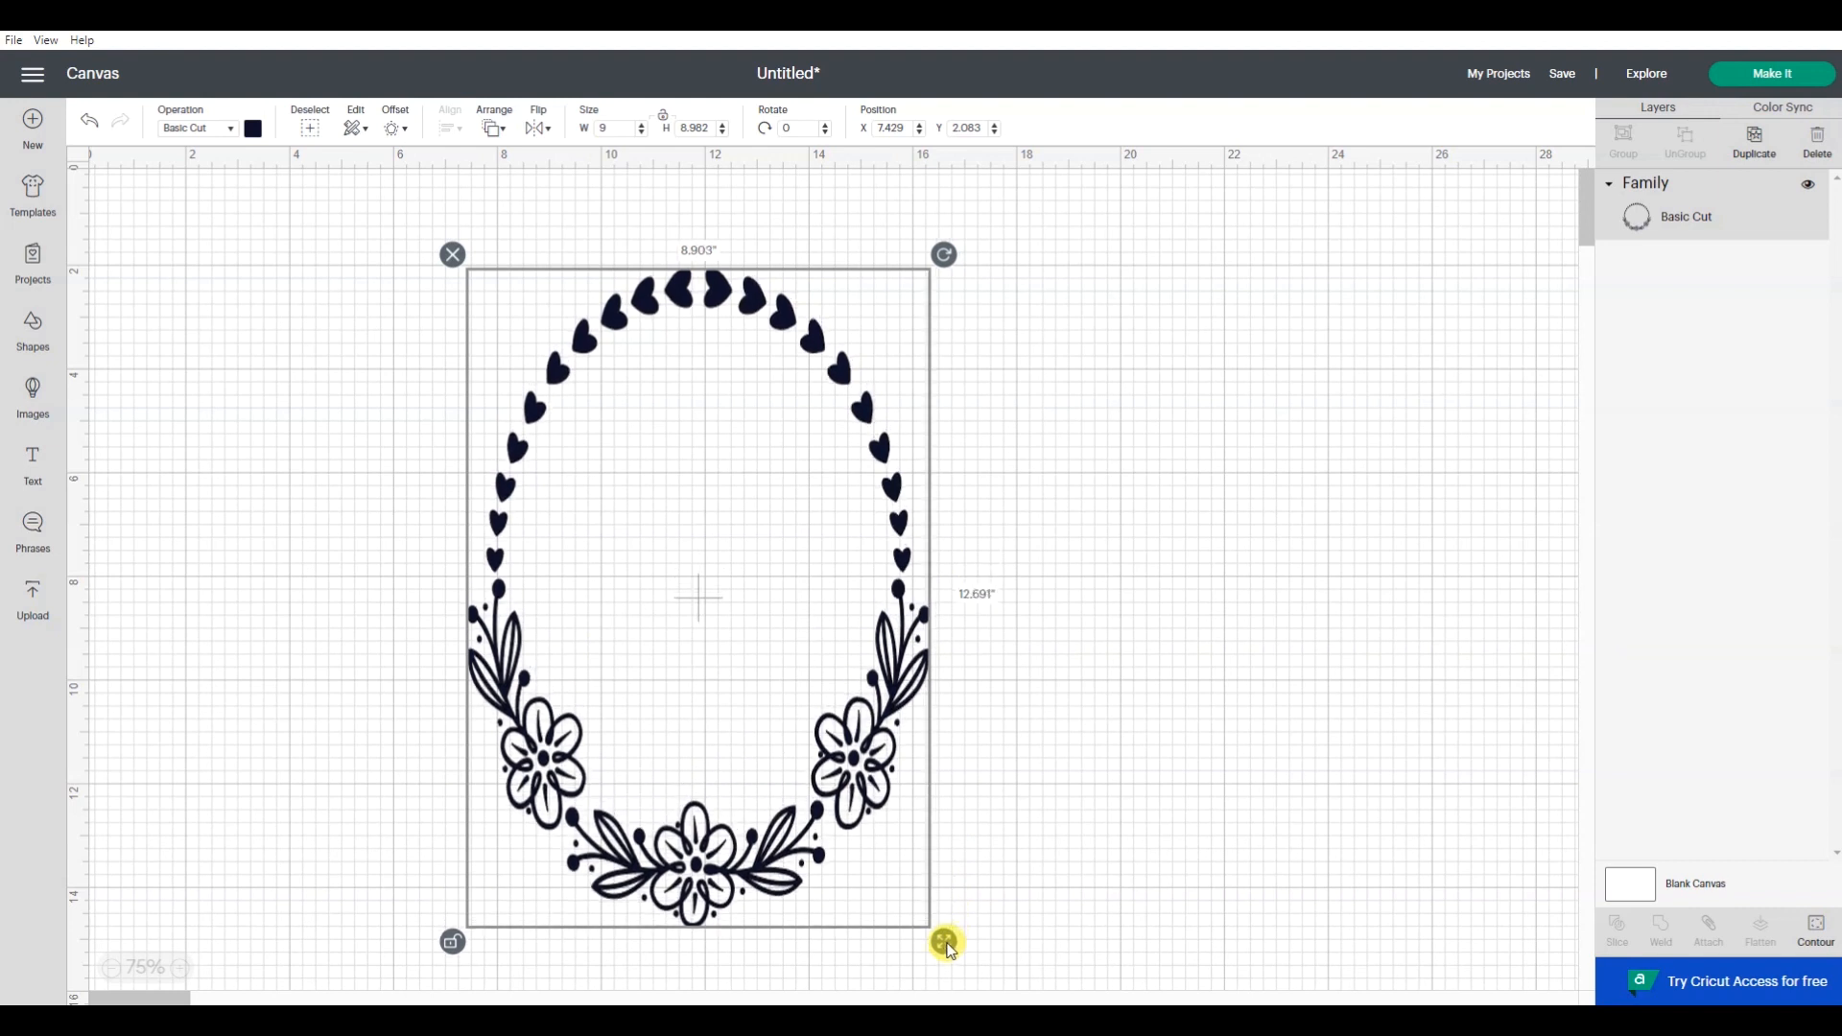
drag(950, 950, 948, 949)
- Set the unlocked wreath's width to 9 inches and its height to 10 inches
double_click(617, 127)
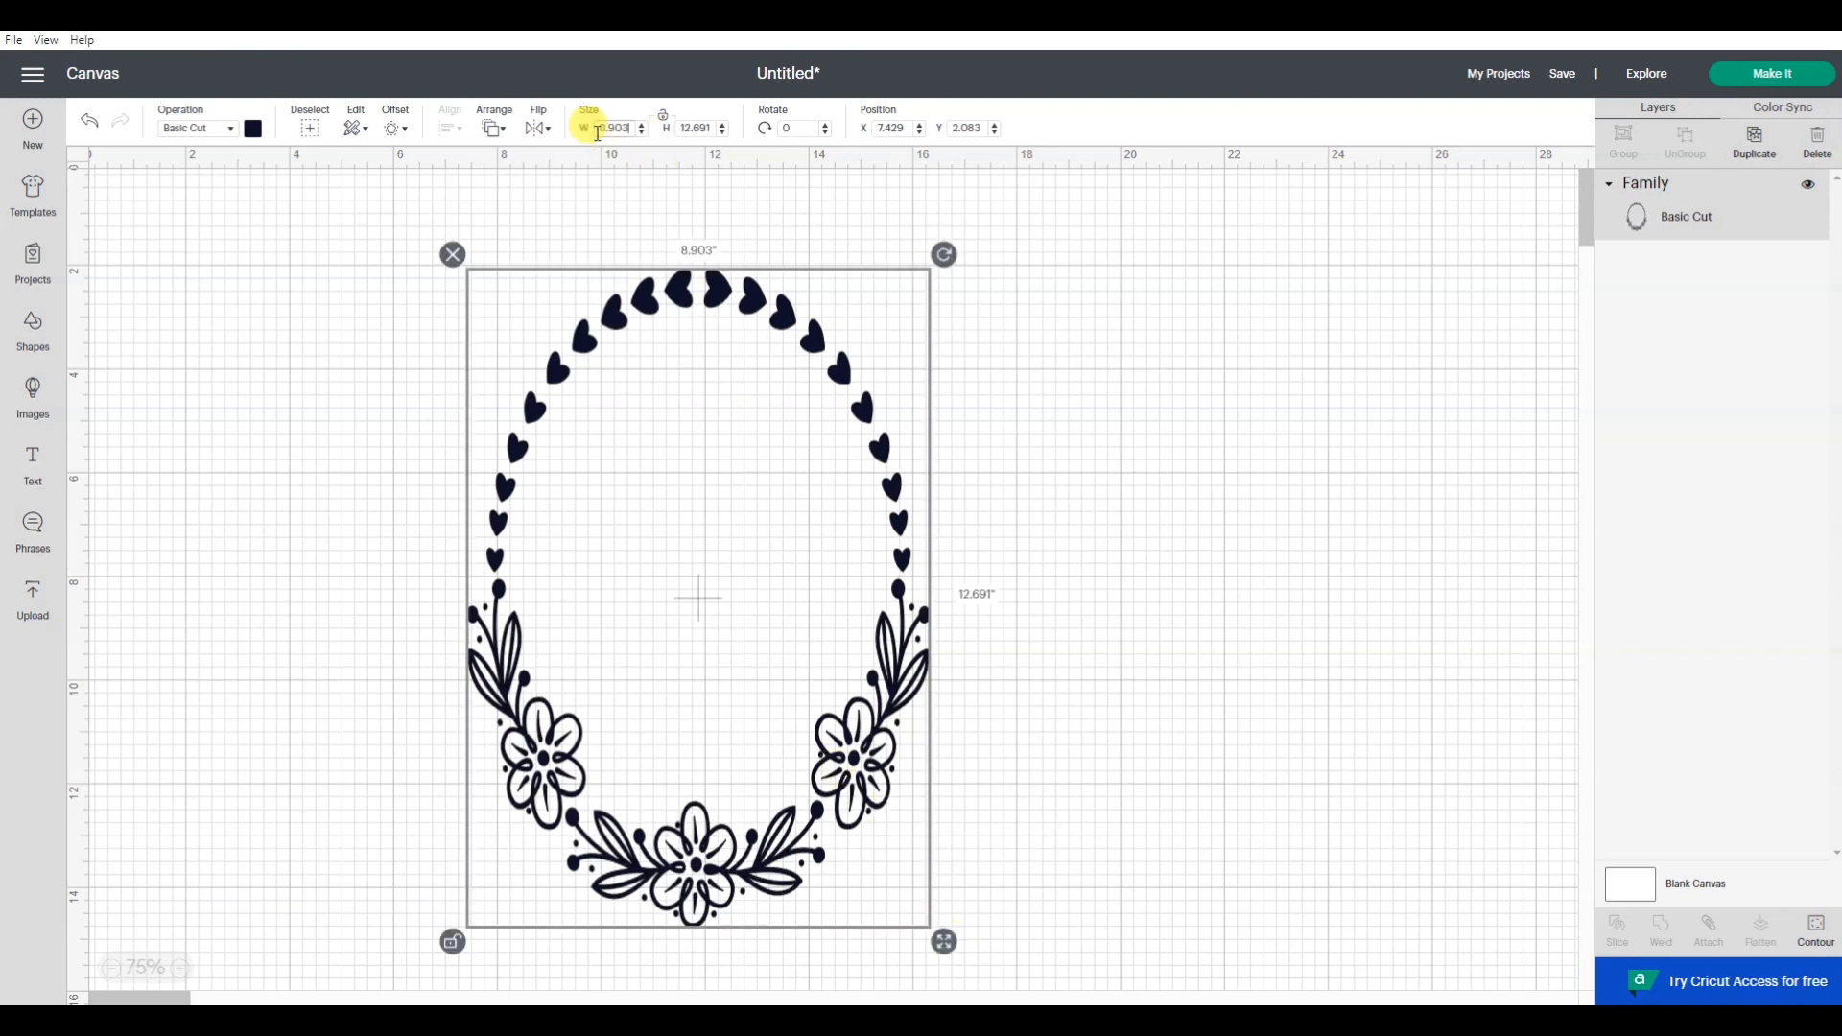
text(9)
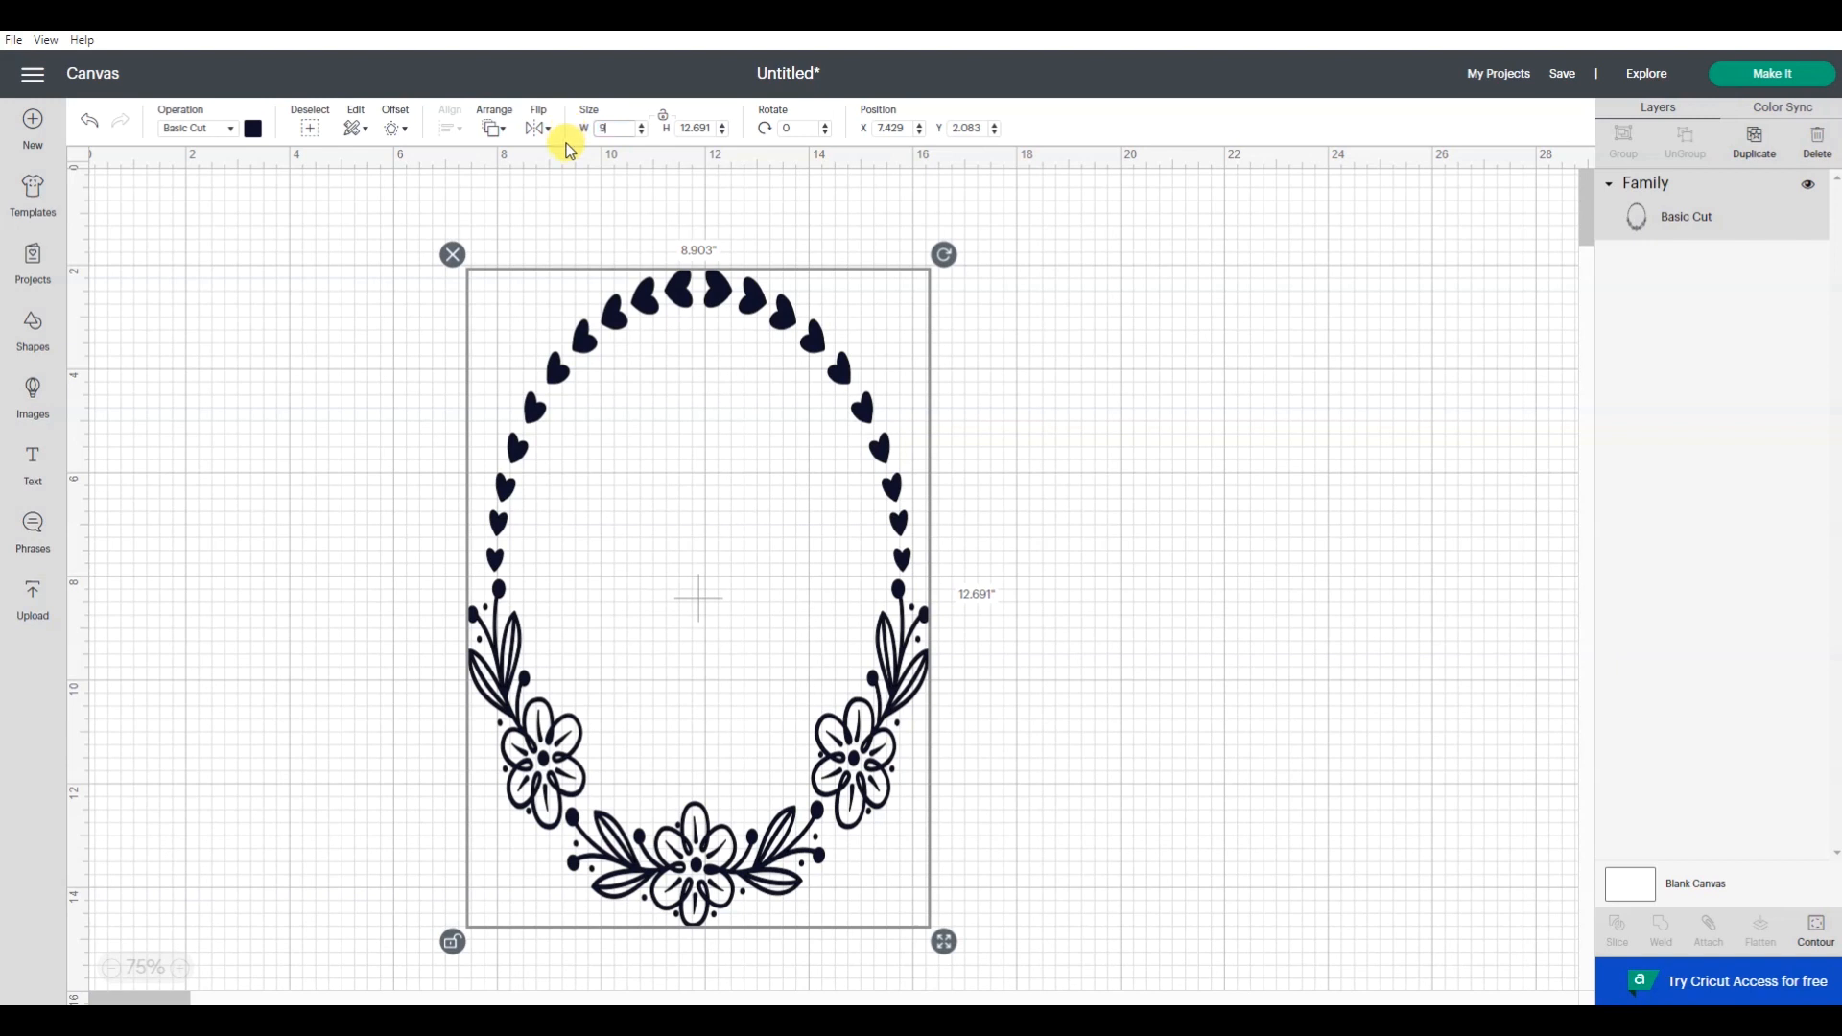
double_click(681, 127)
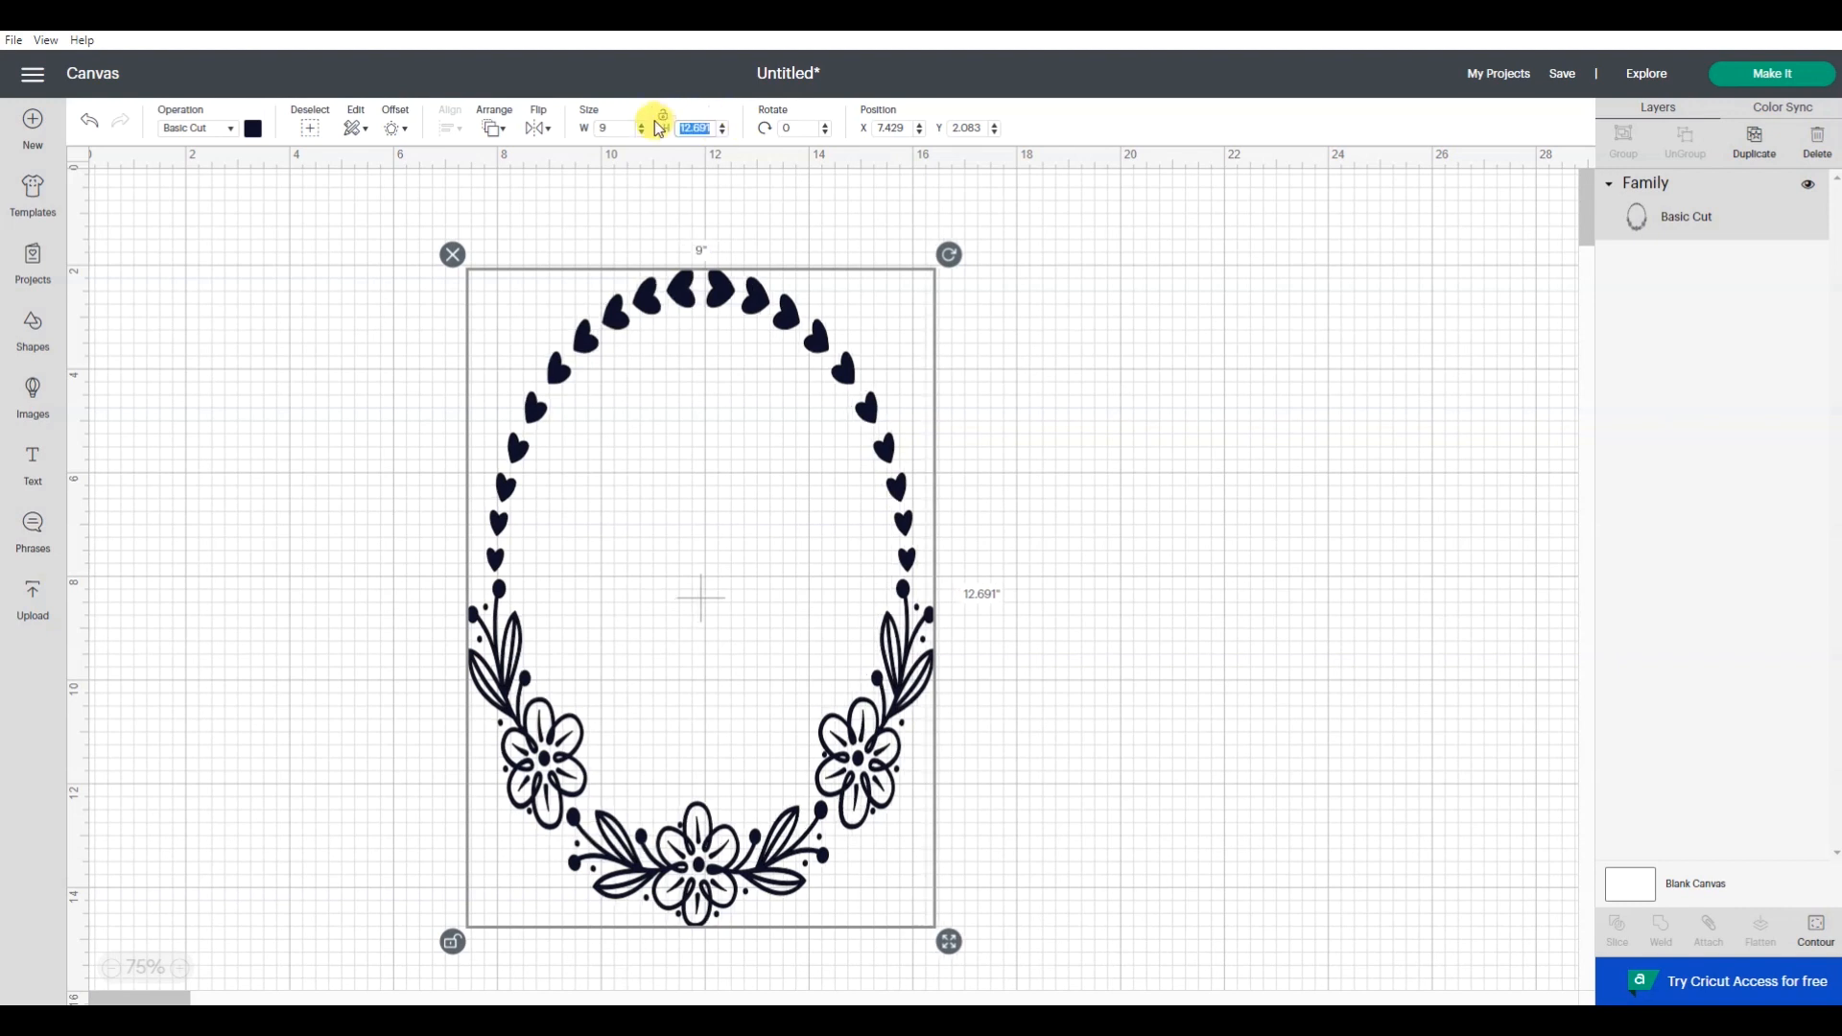
key(BackSpace)
text(10)
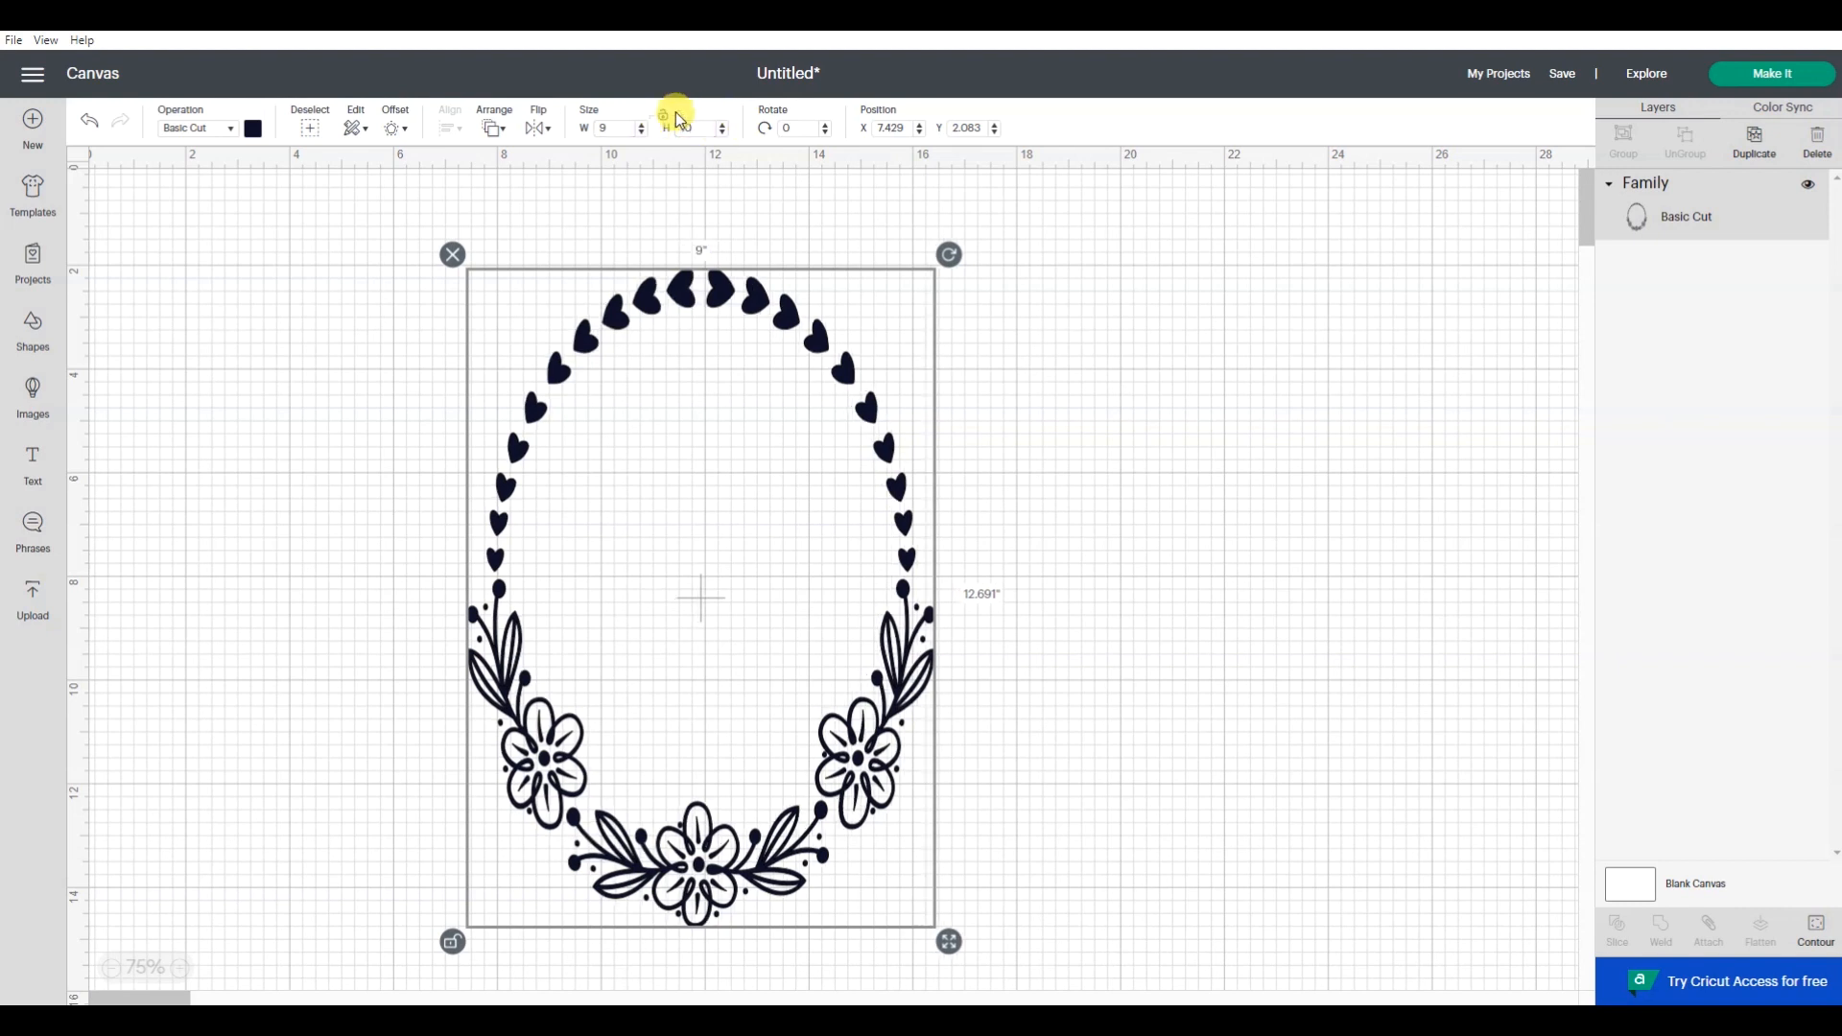
key(Return)
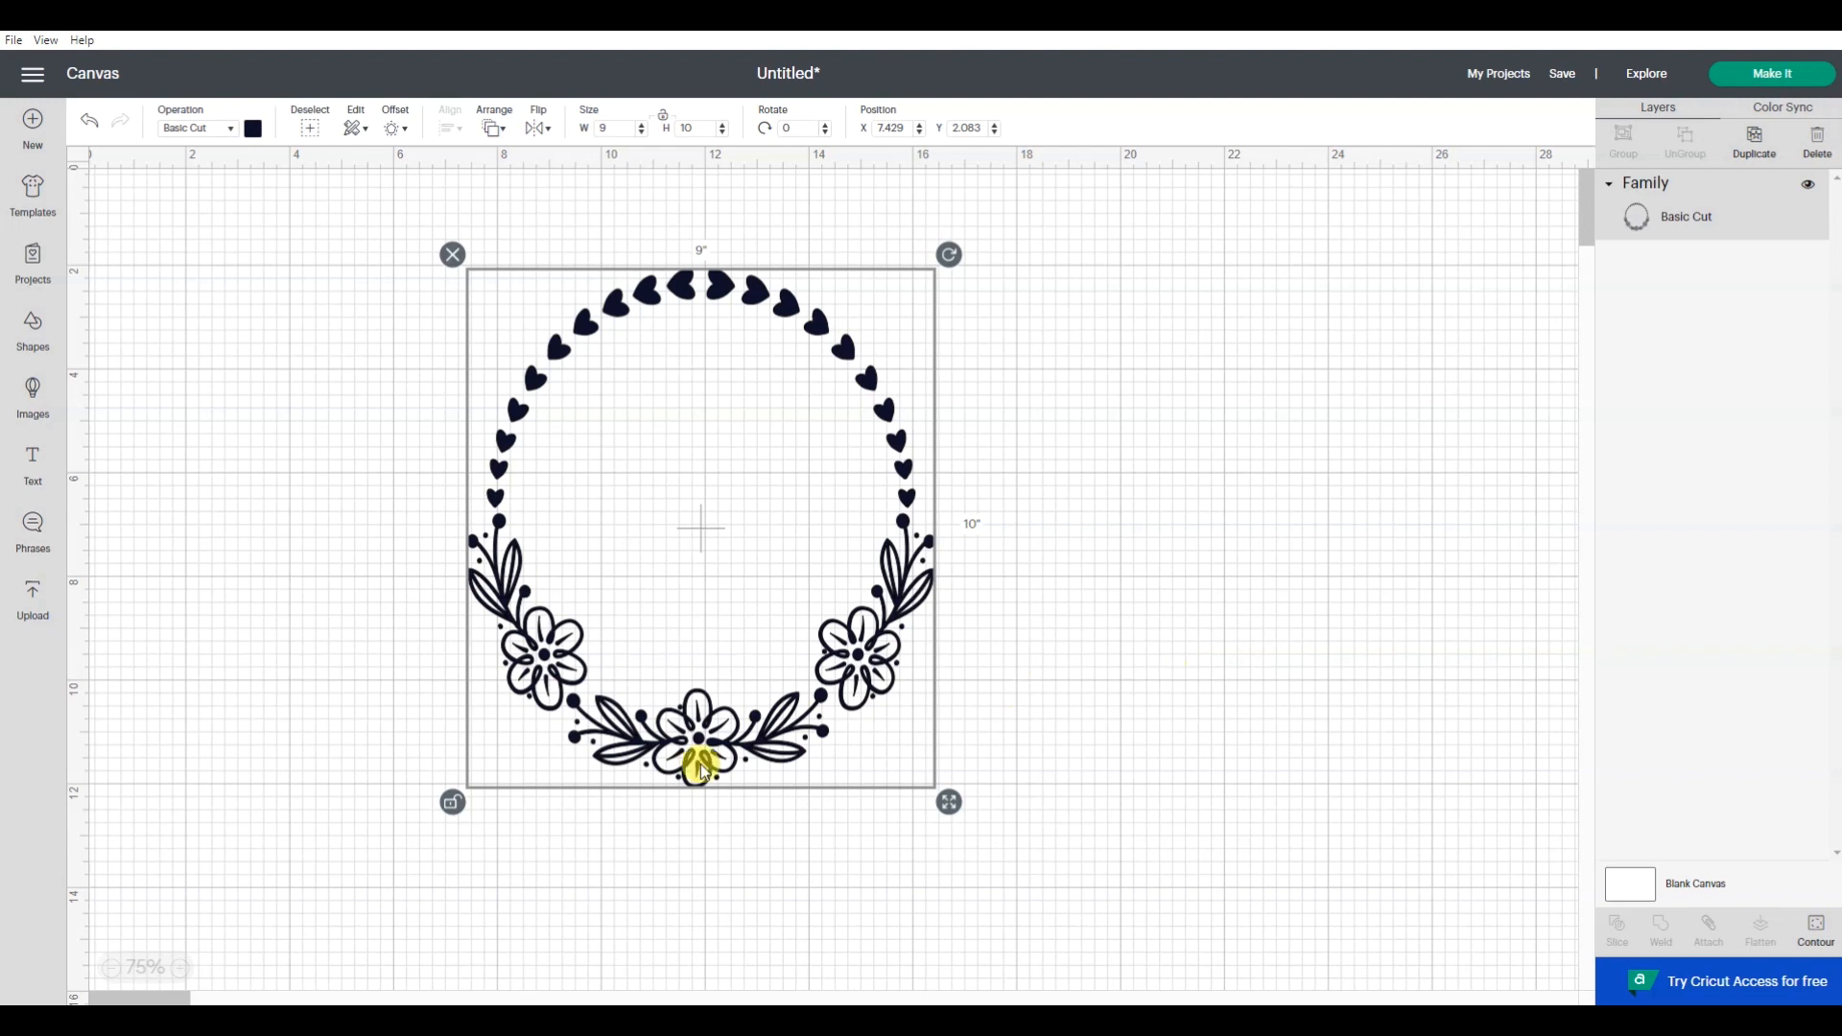
click(453, 802)
- Change the wreath's operation to Pen and display the available pen colors
click(187, 131)
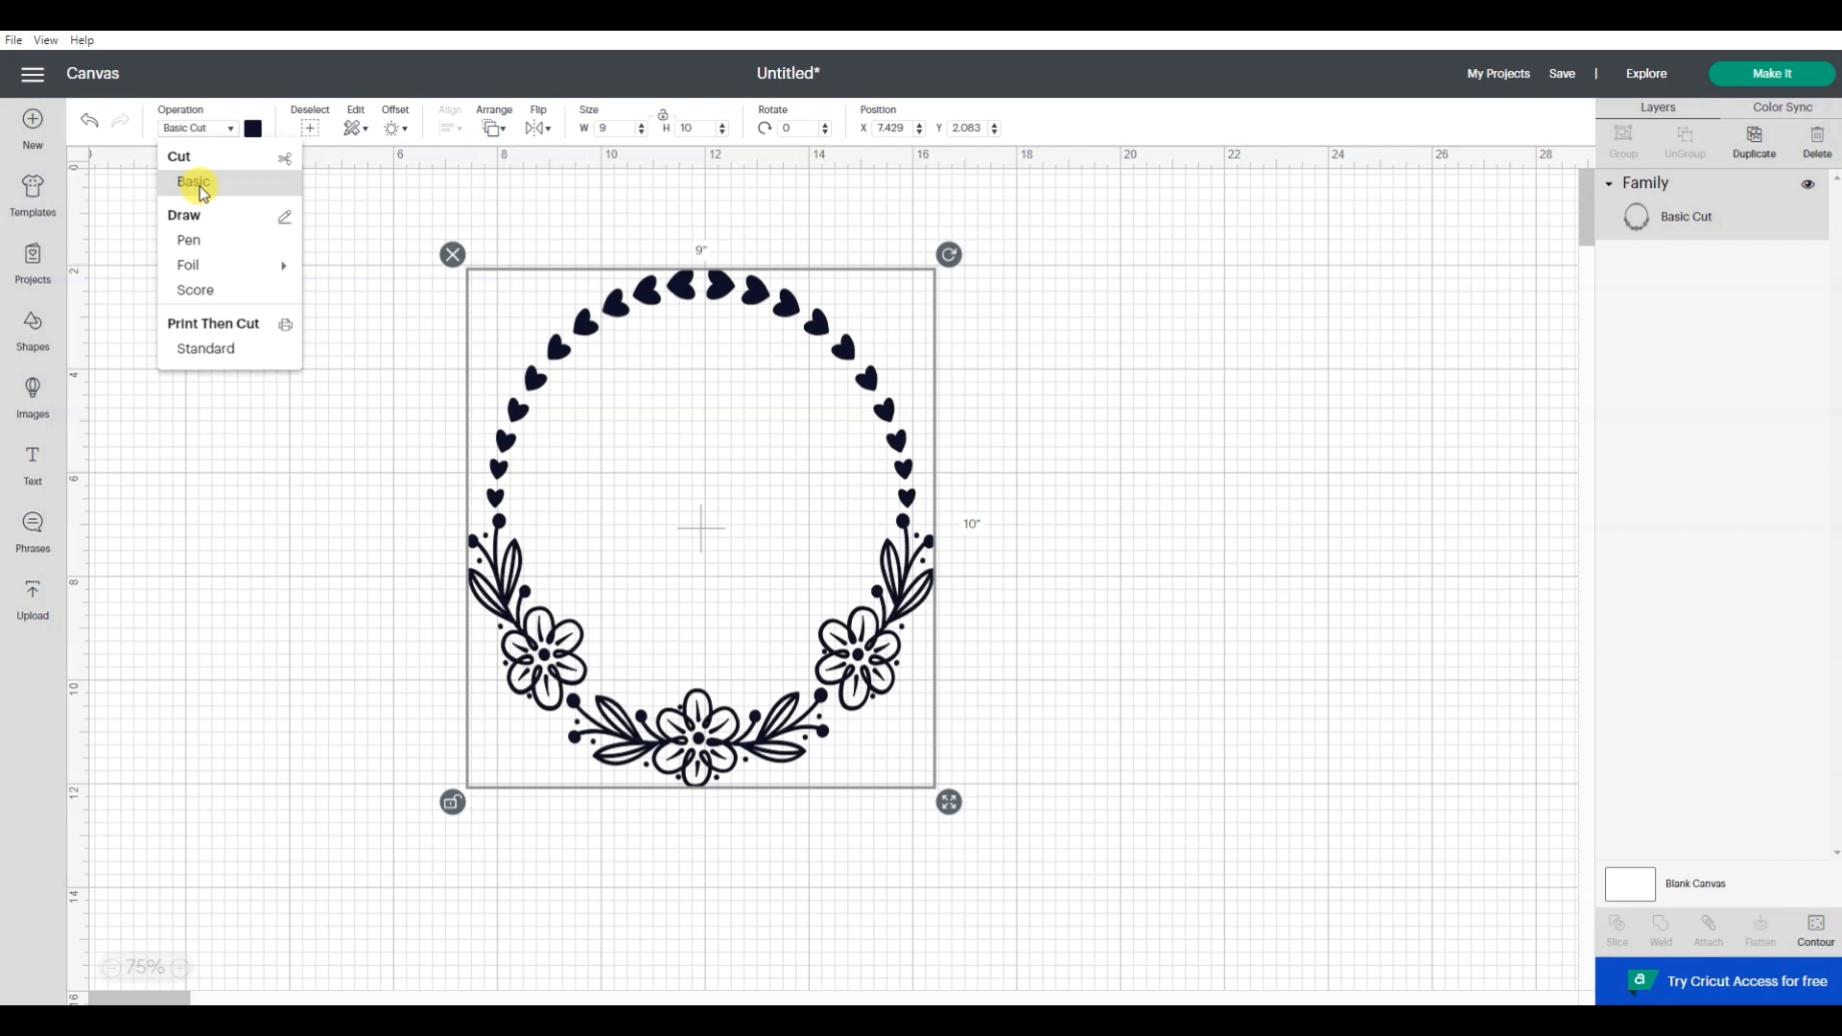
click(198, 240)
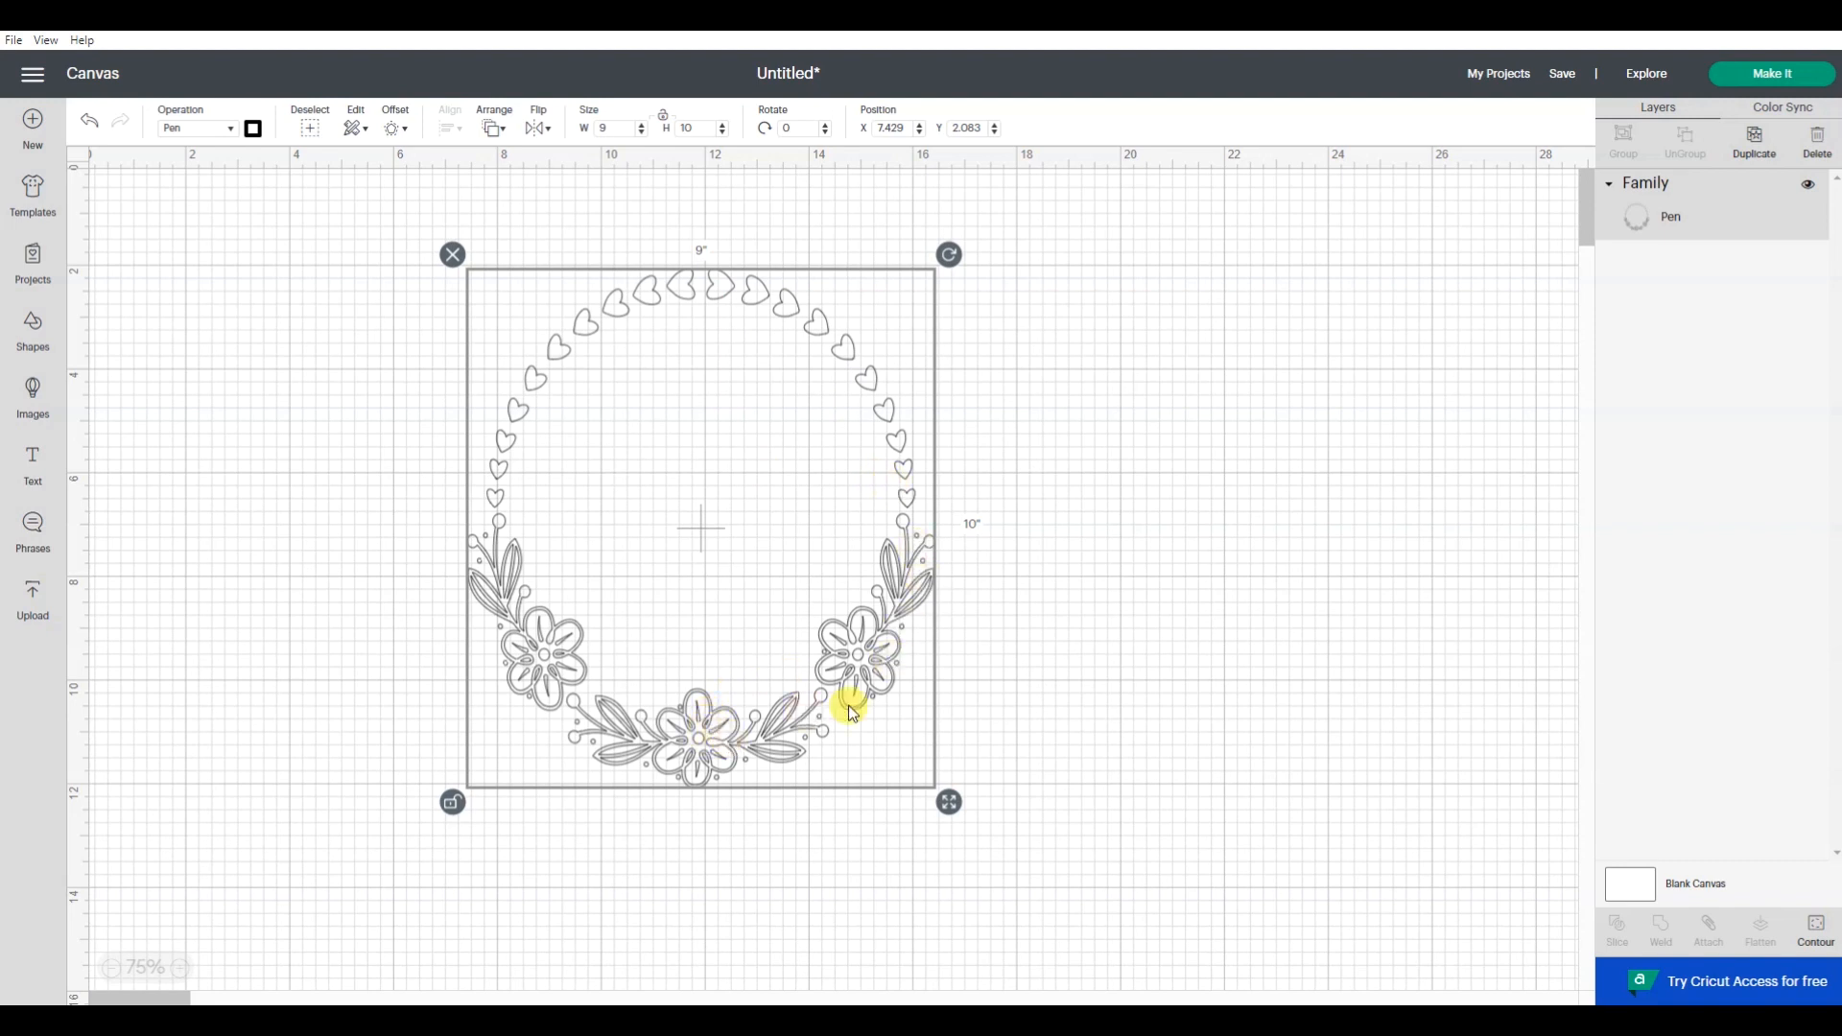
click(253, 129)
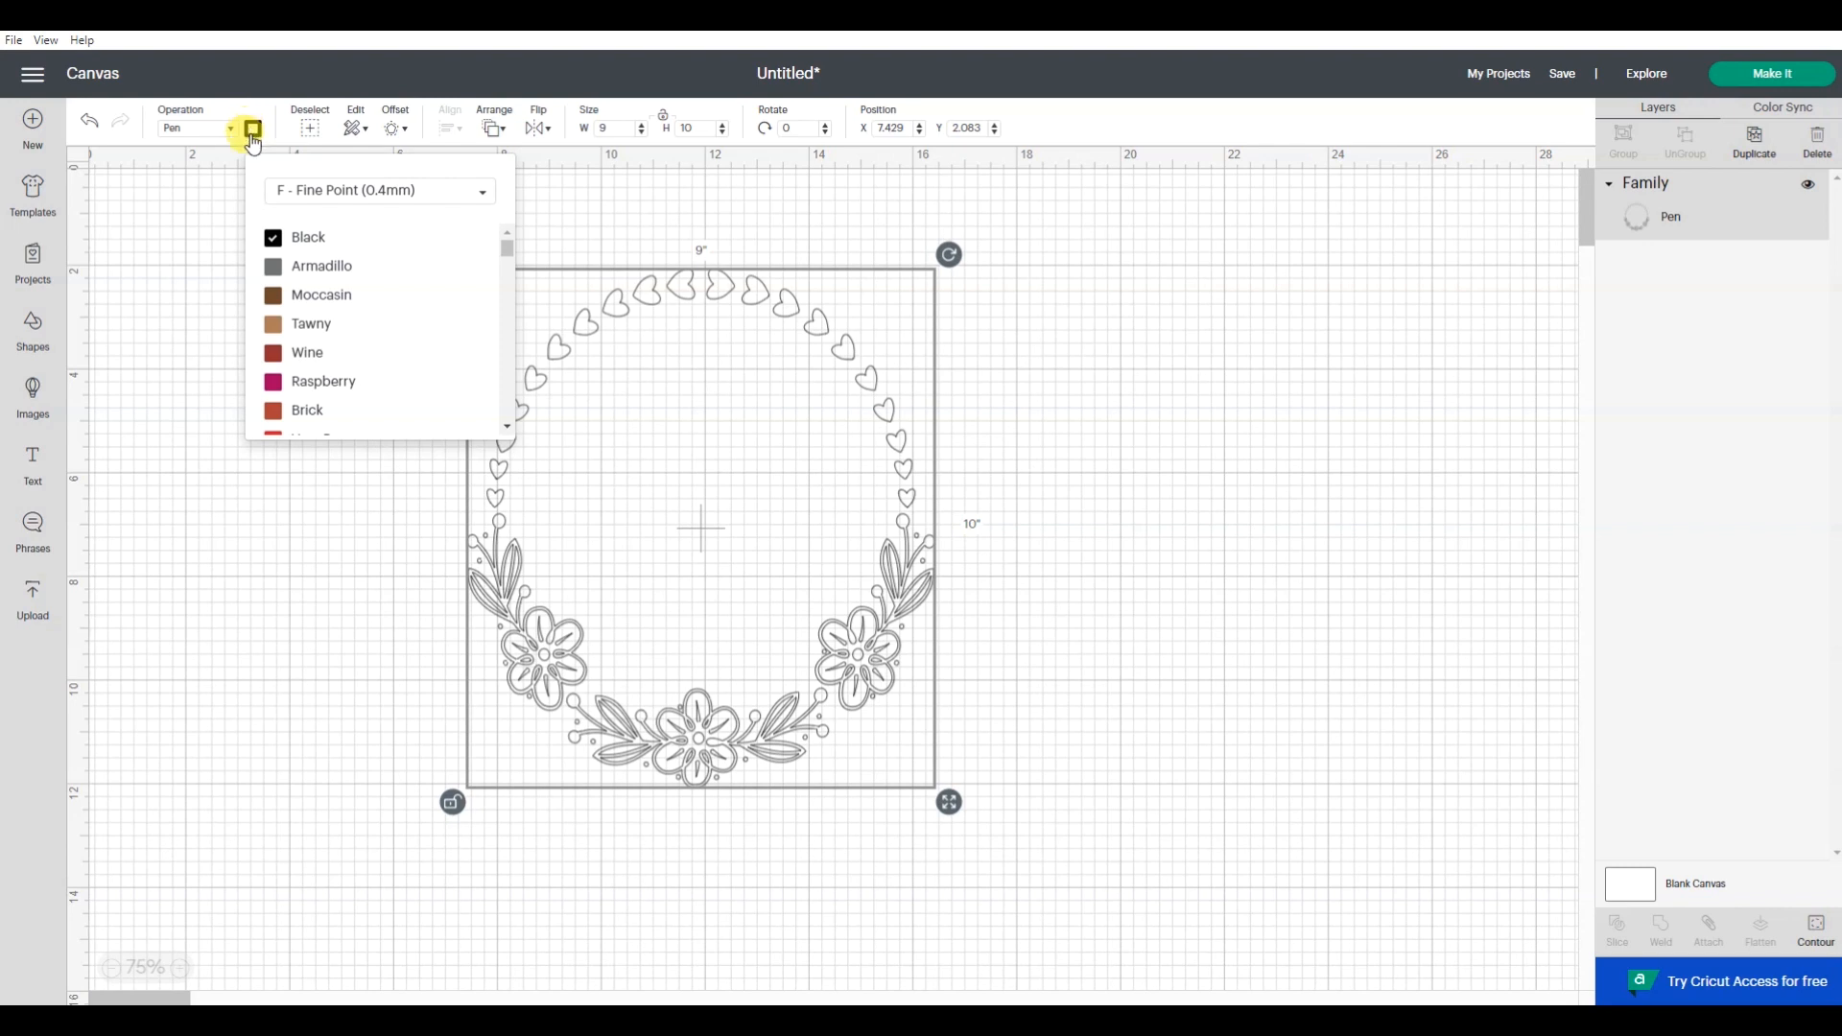
- Switch the wreath's operation to Medium Foil, followed by Score
click(178, 128)
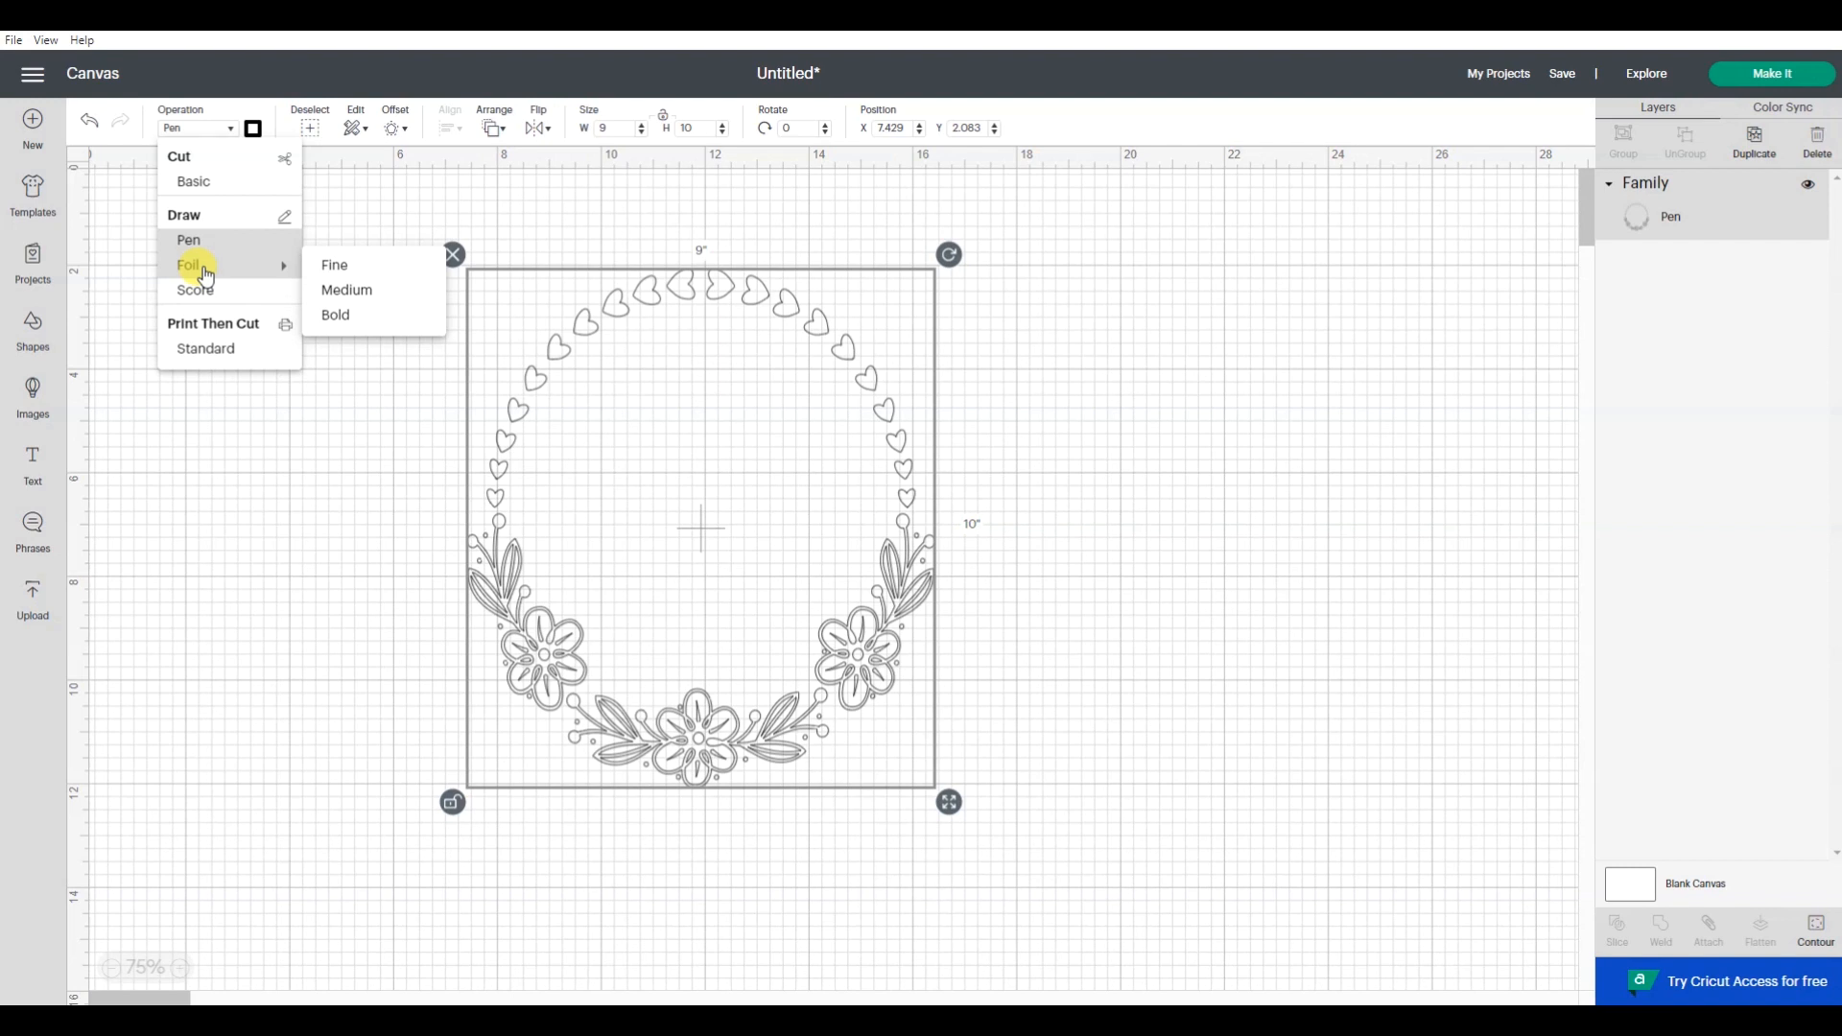
click(378, 296)
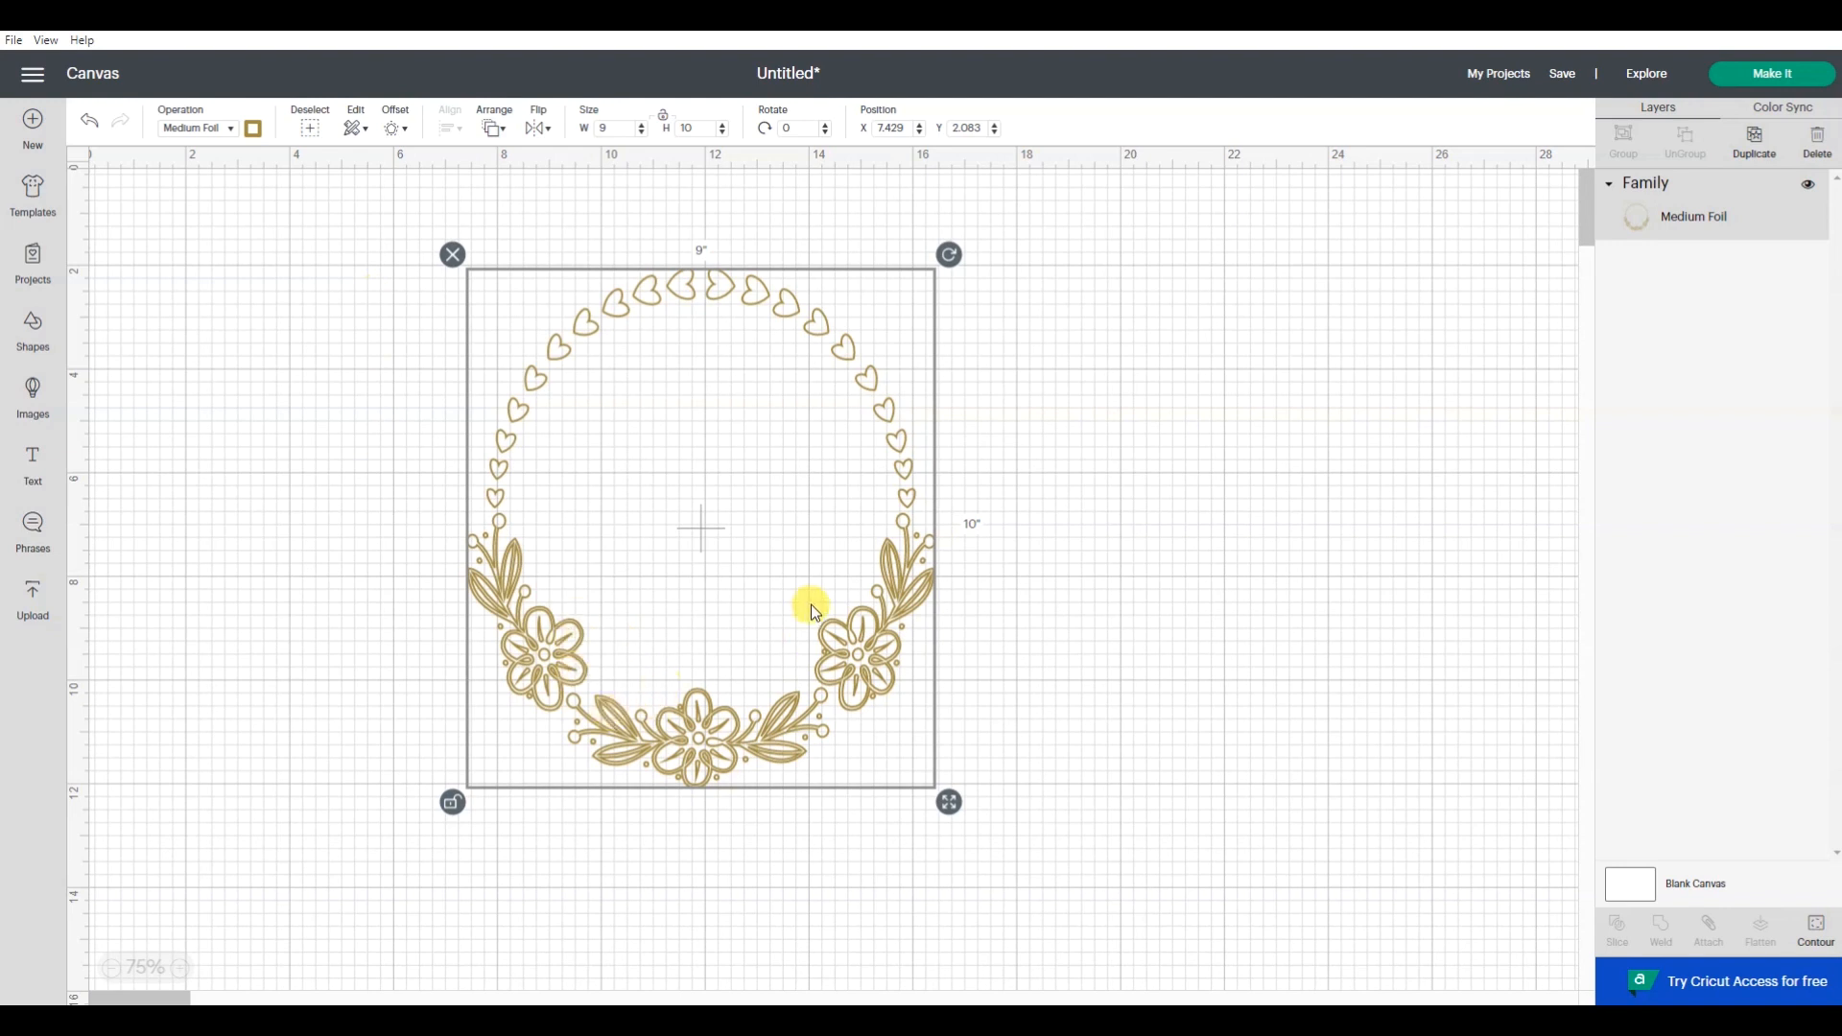
click(197, 128)
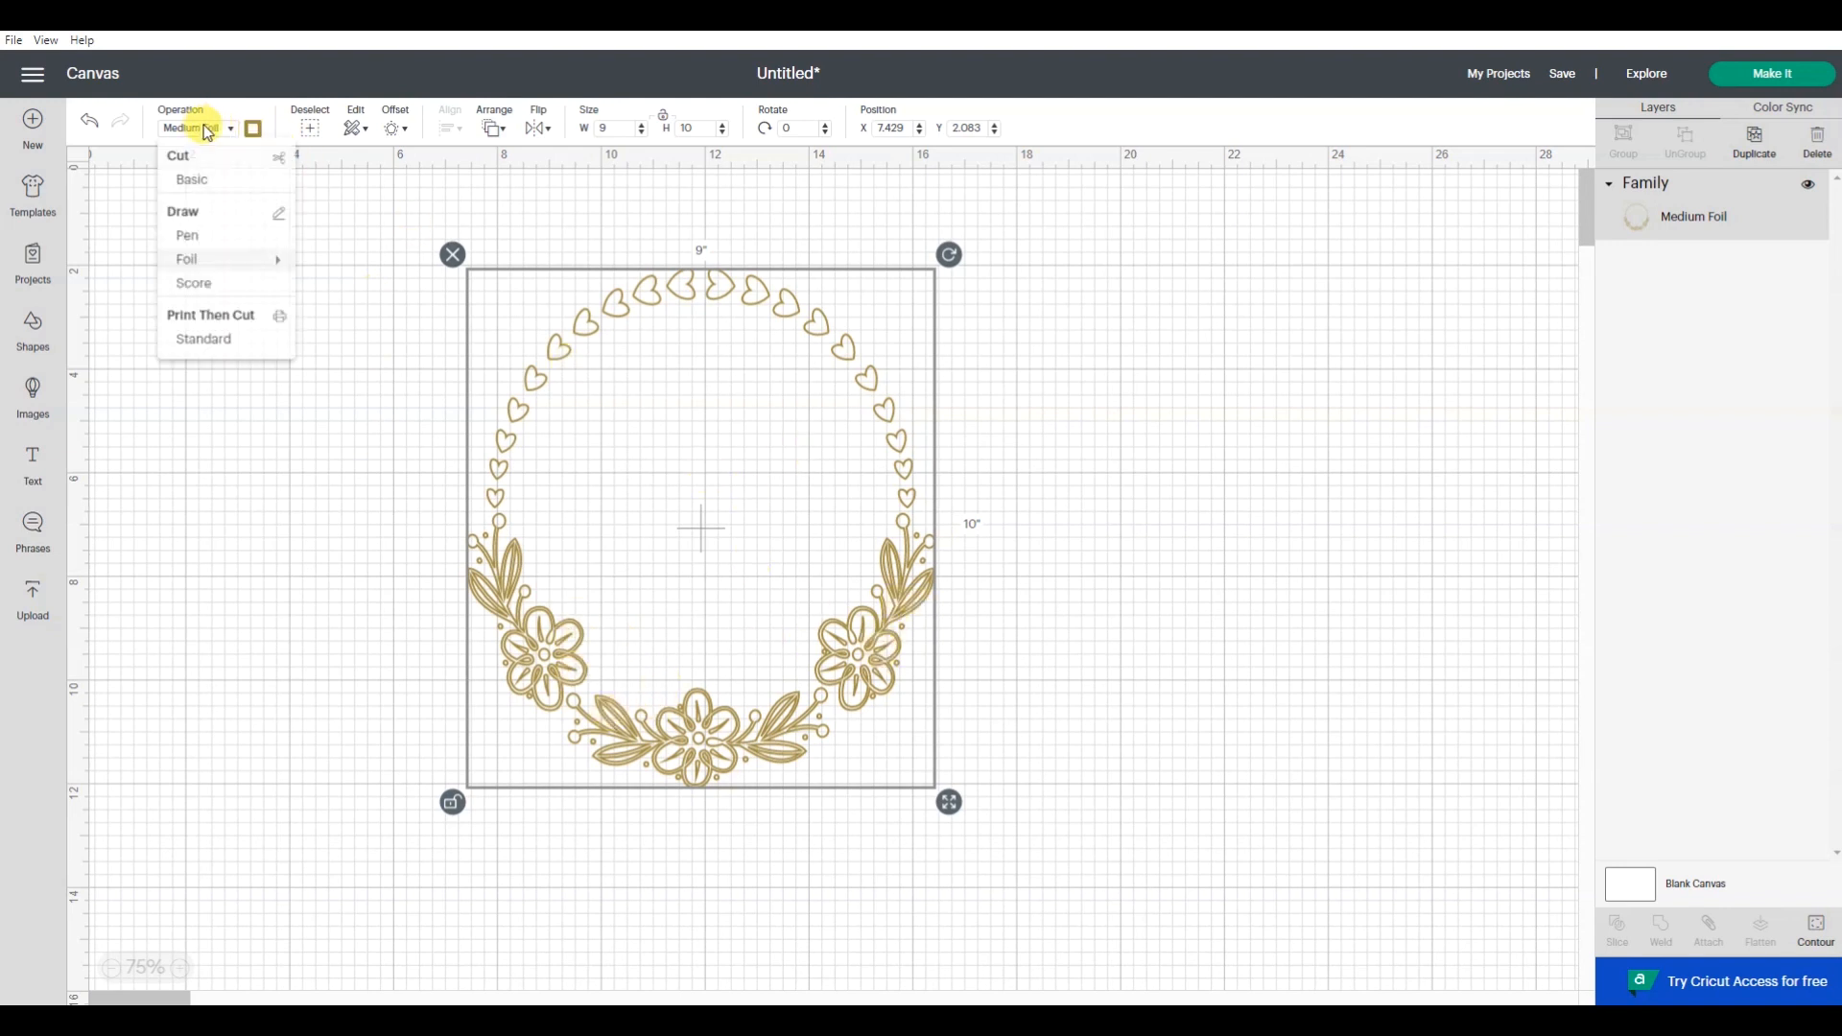
click(196, 291)
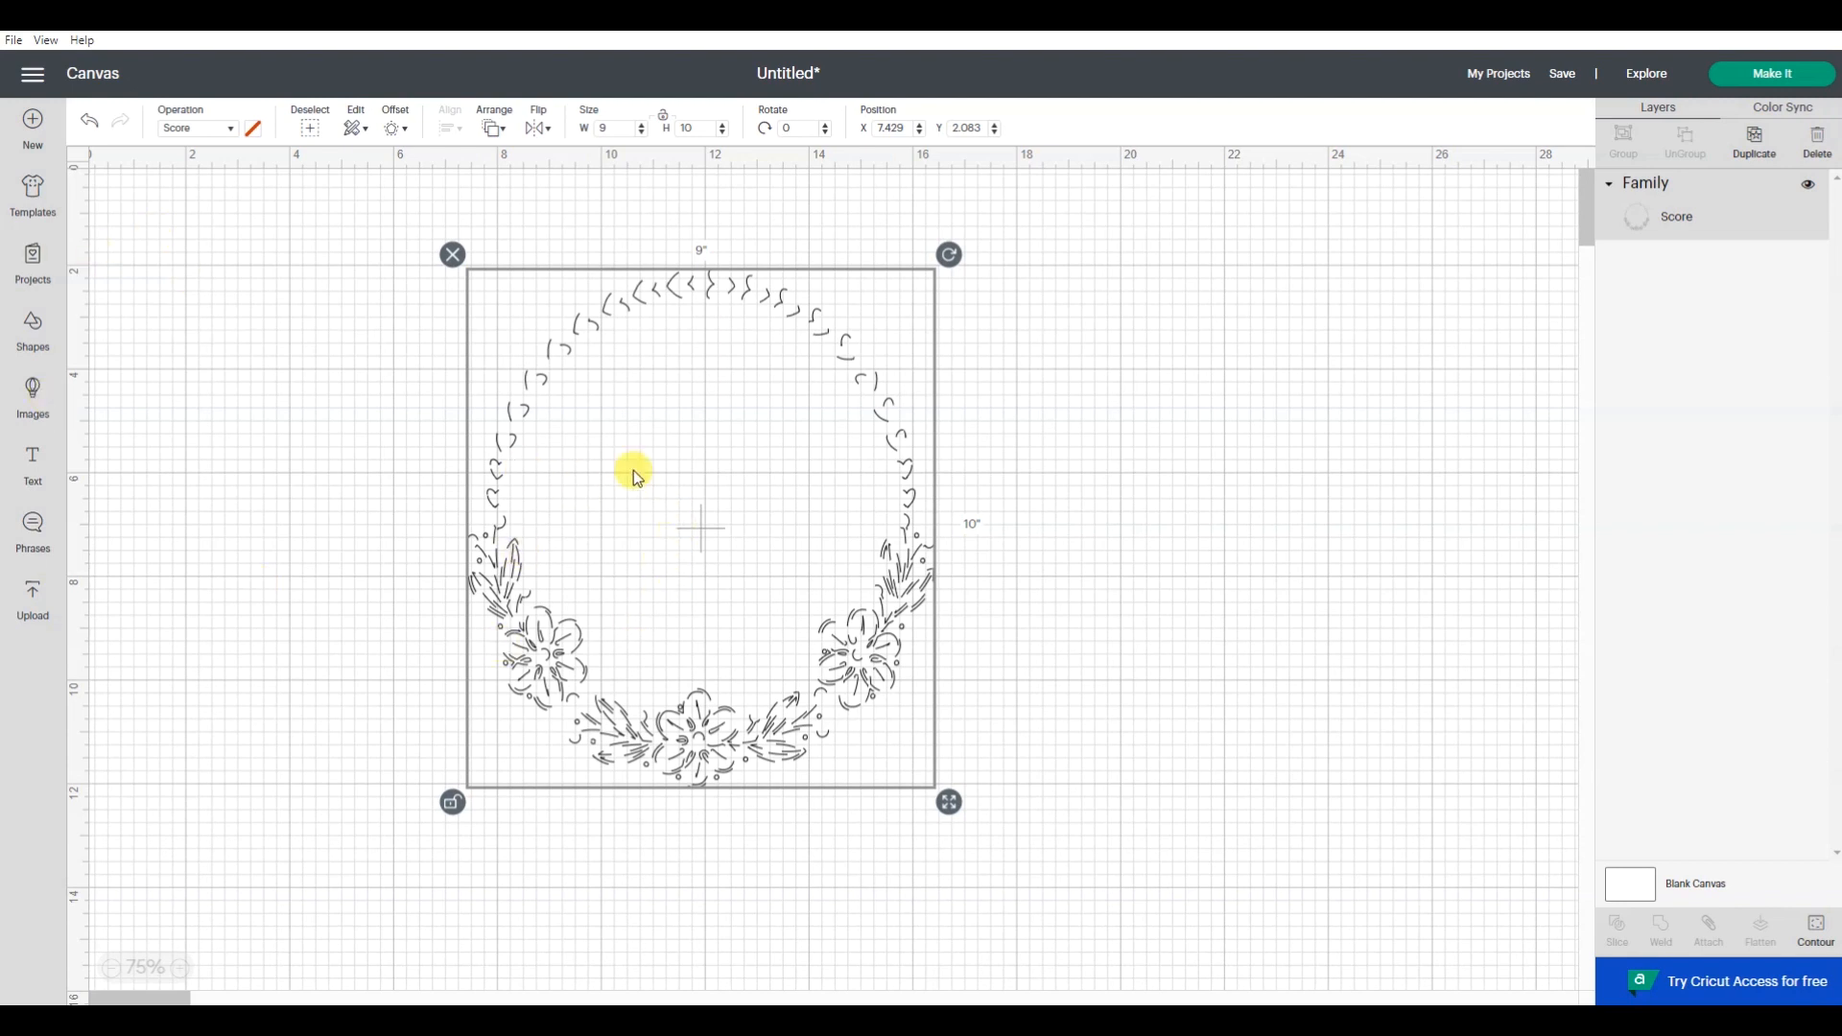
- Return the wreath's operation to Basic Cut
click(212, 142)
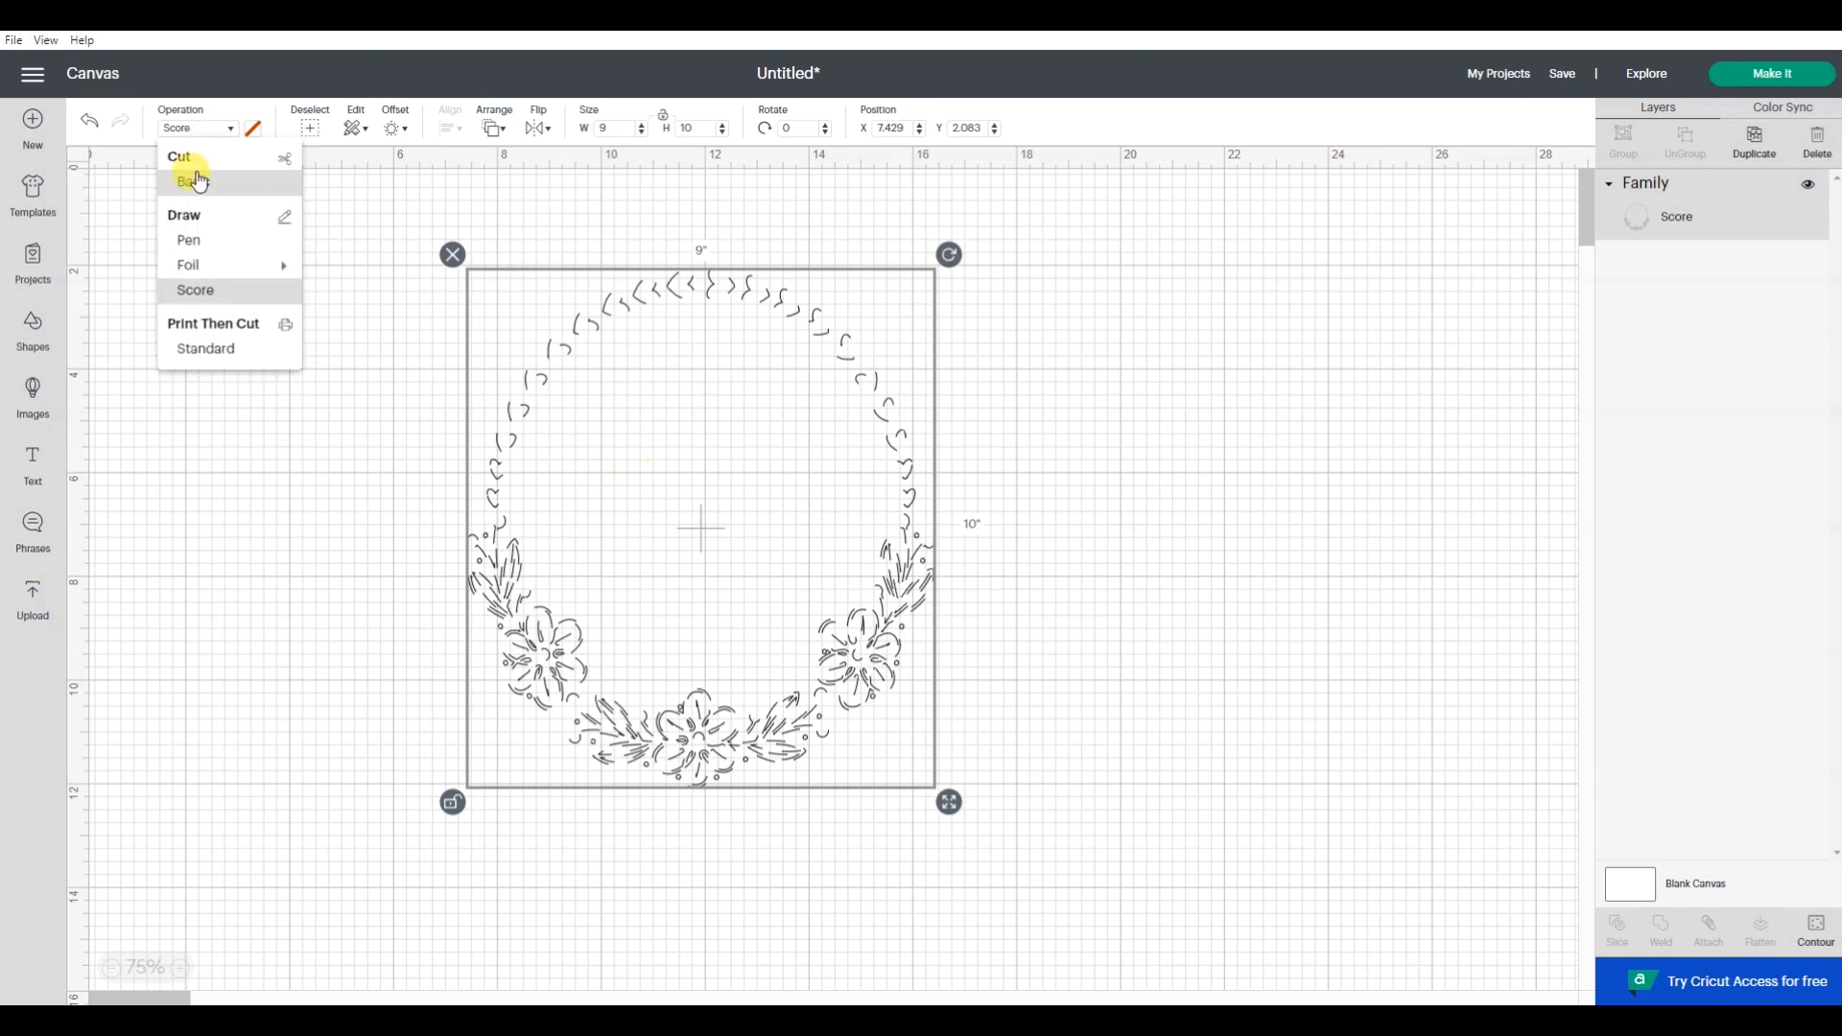
click(199, 181)
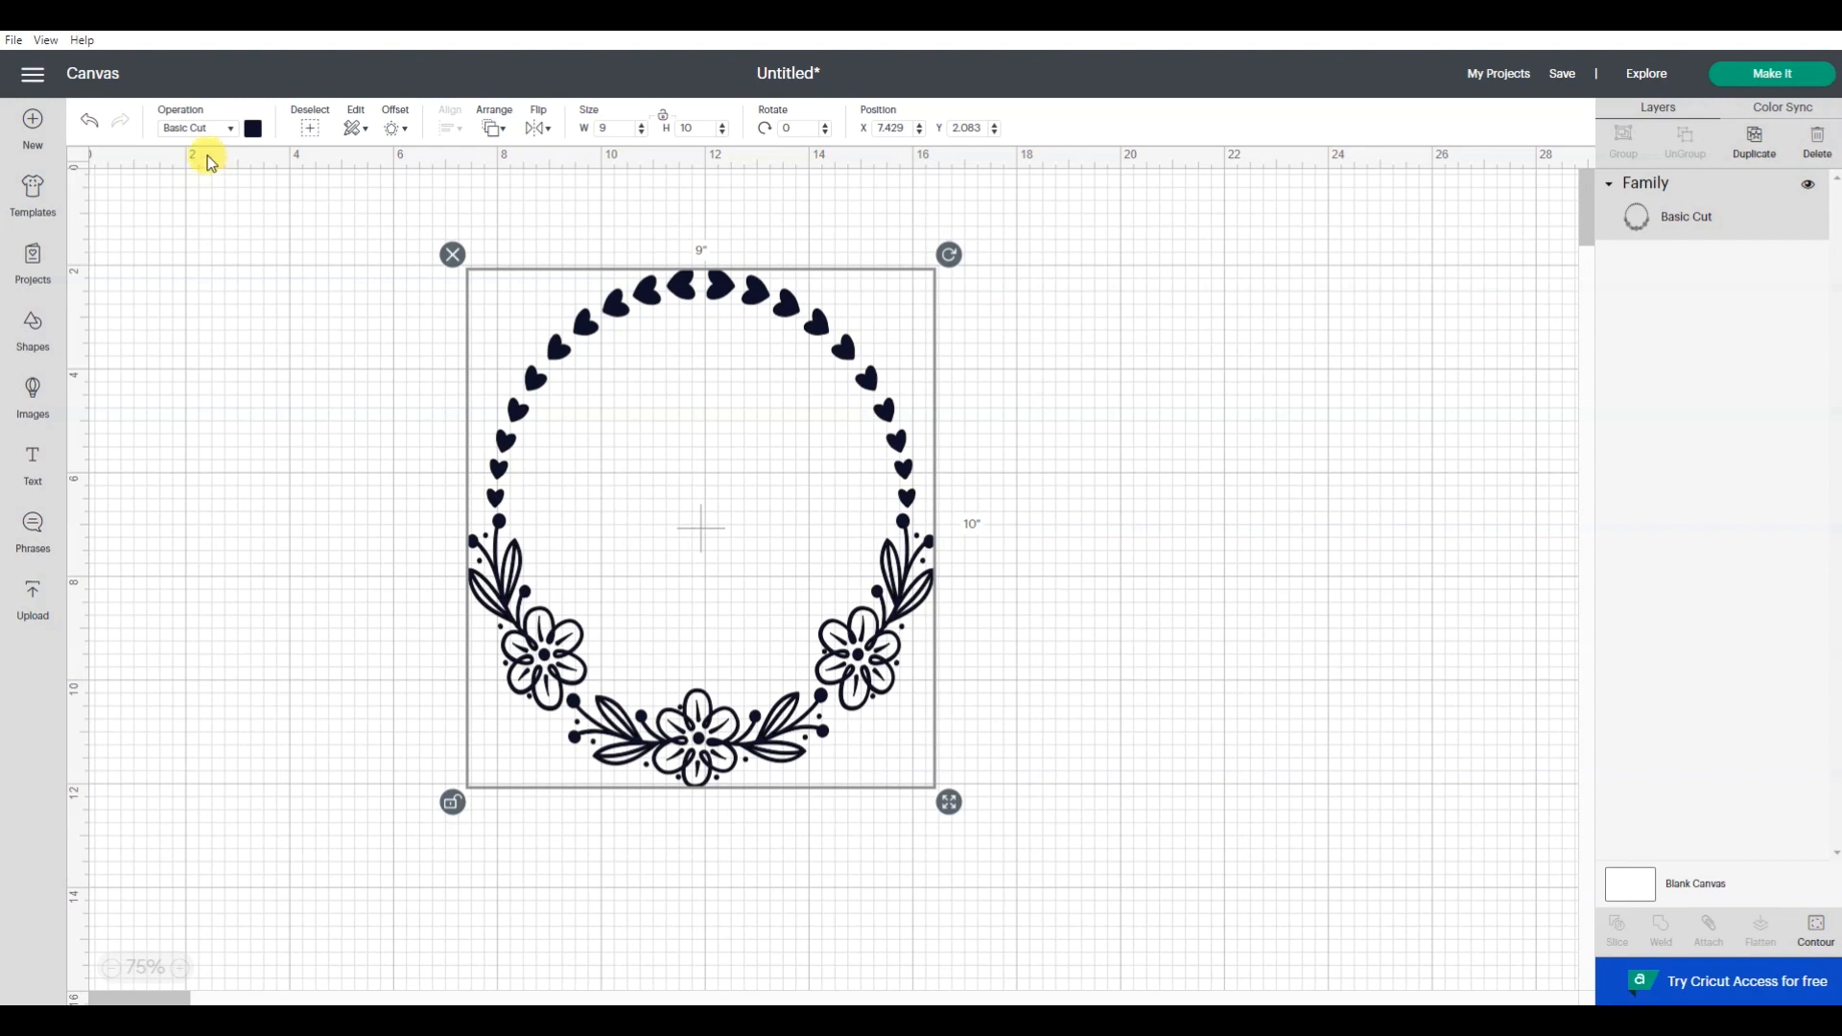
- Try green as the wreath's material color and change it to red
click(254, 129)
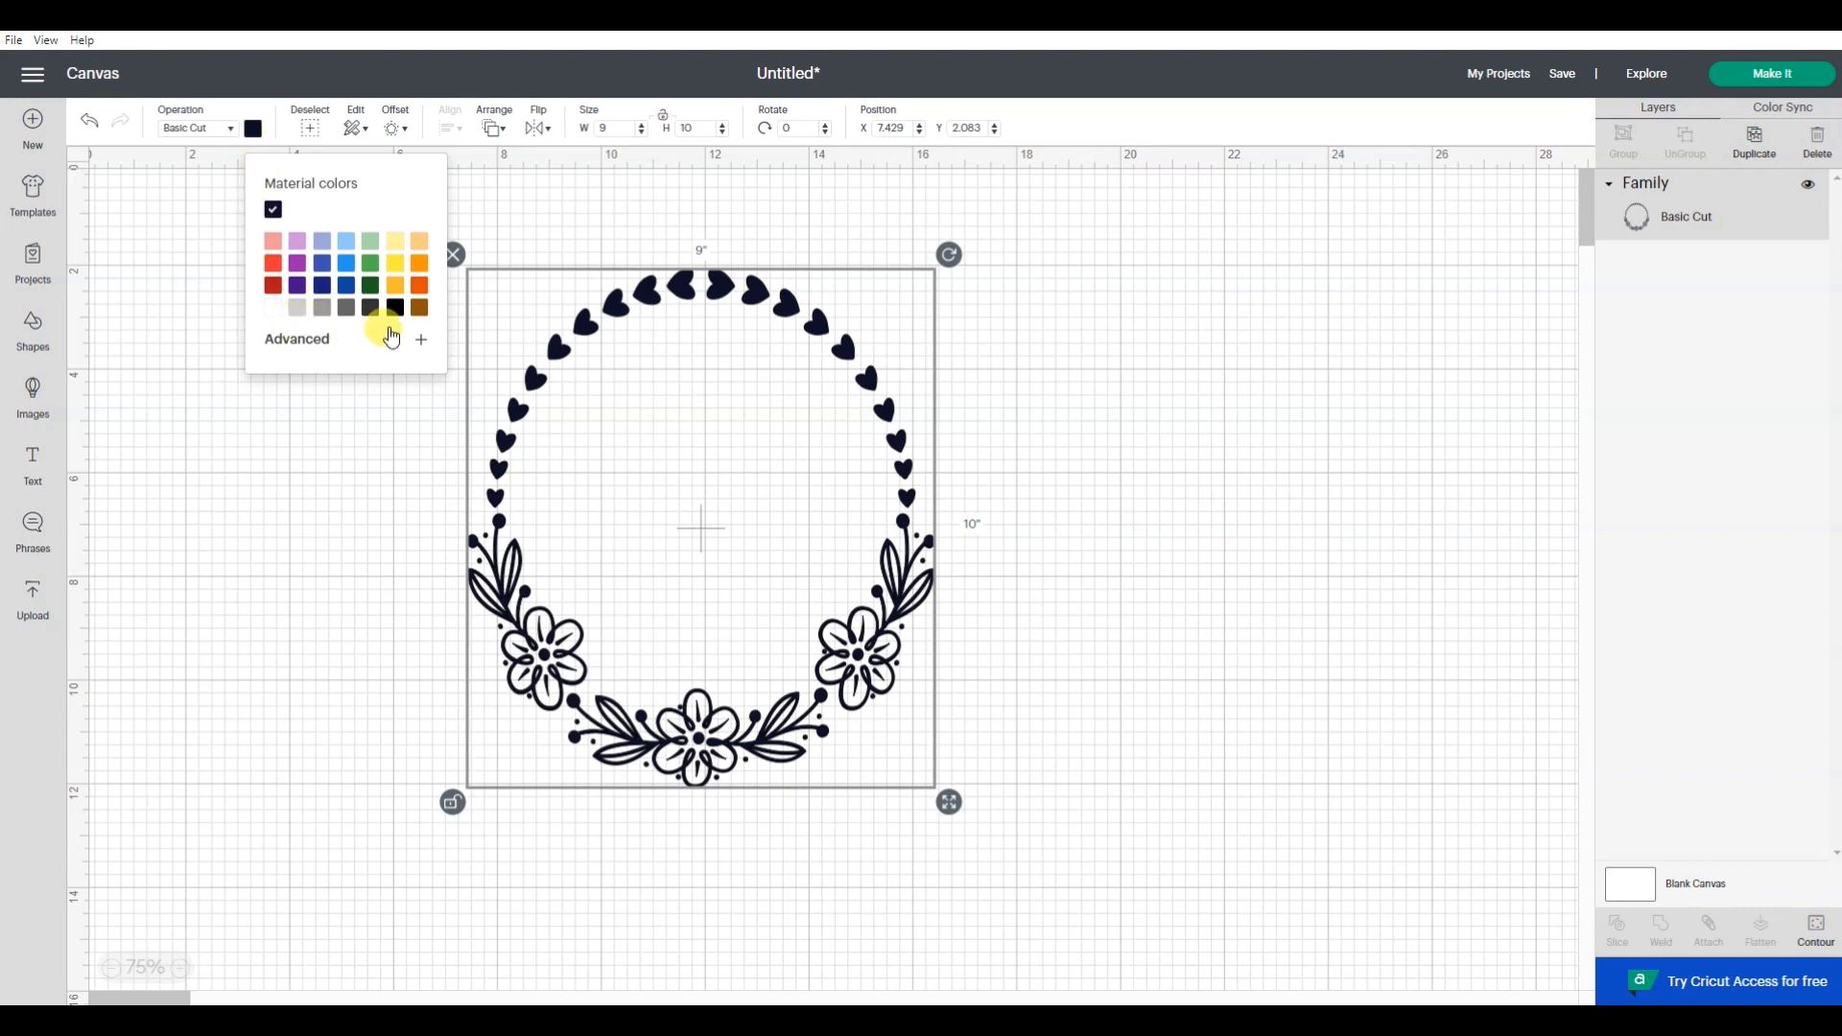
click(365, 269)
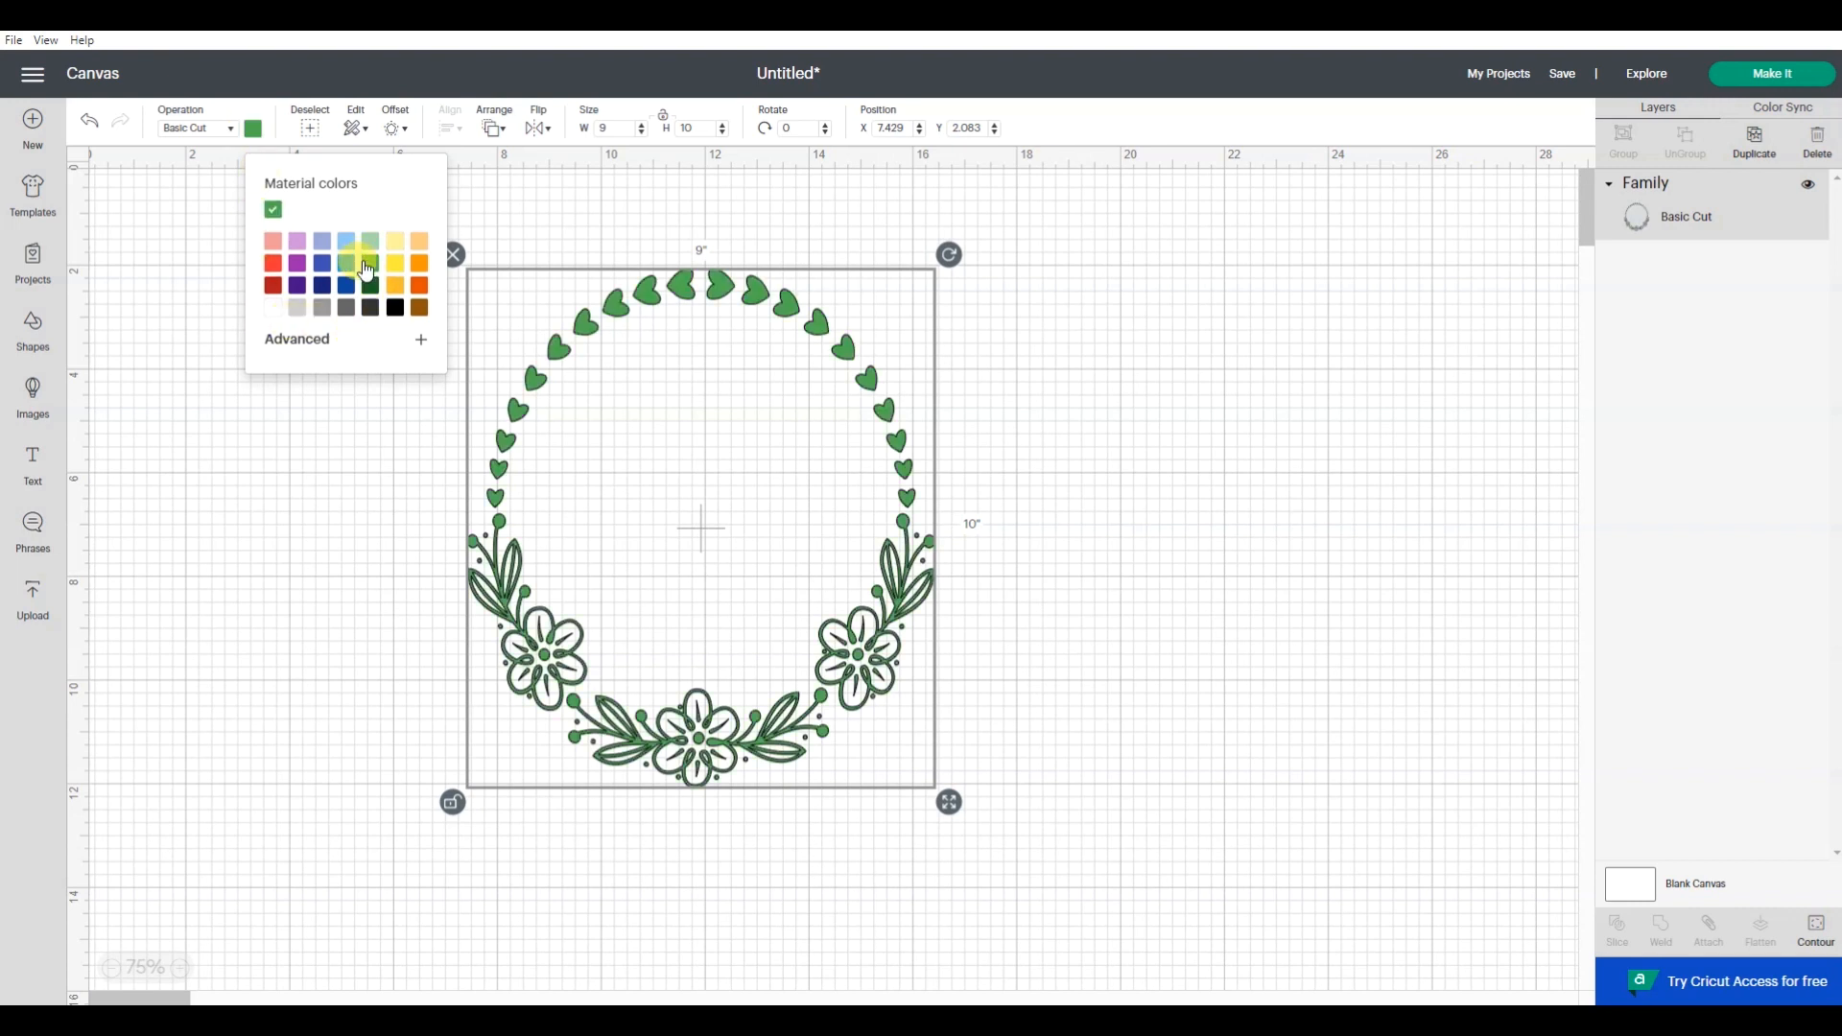
click(273, 264)
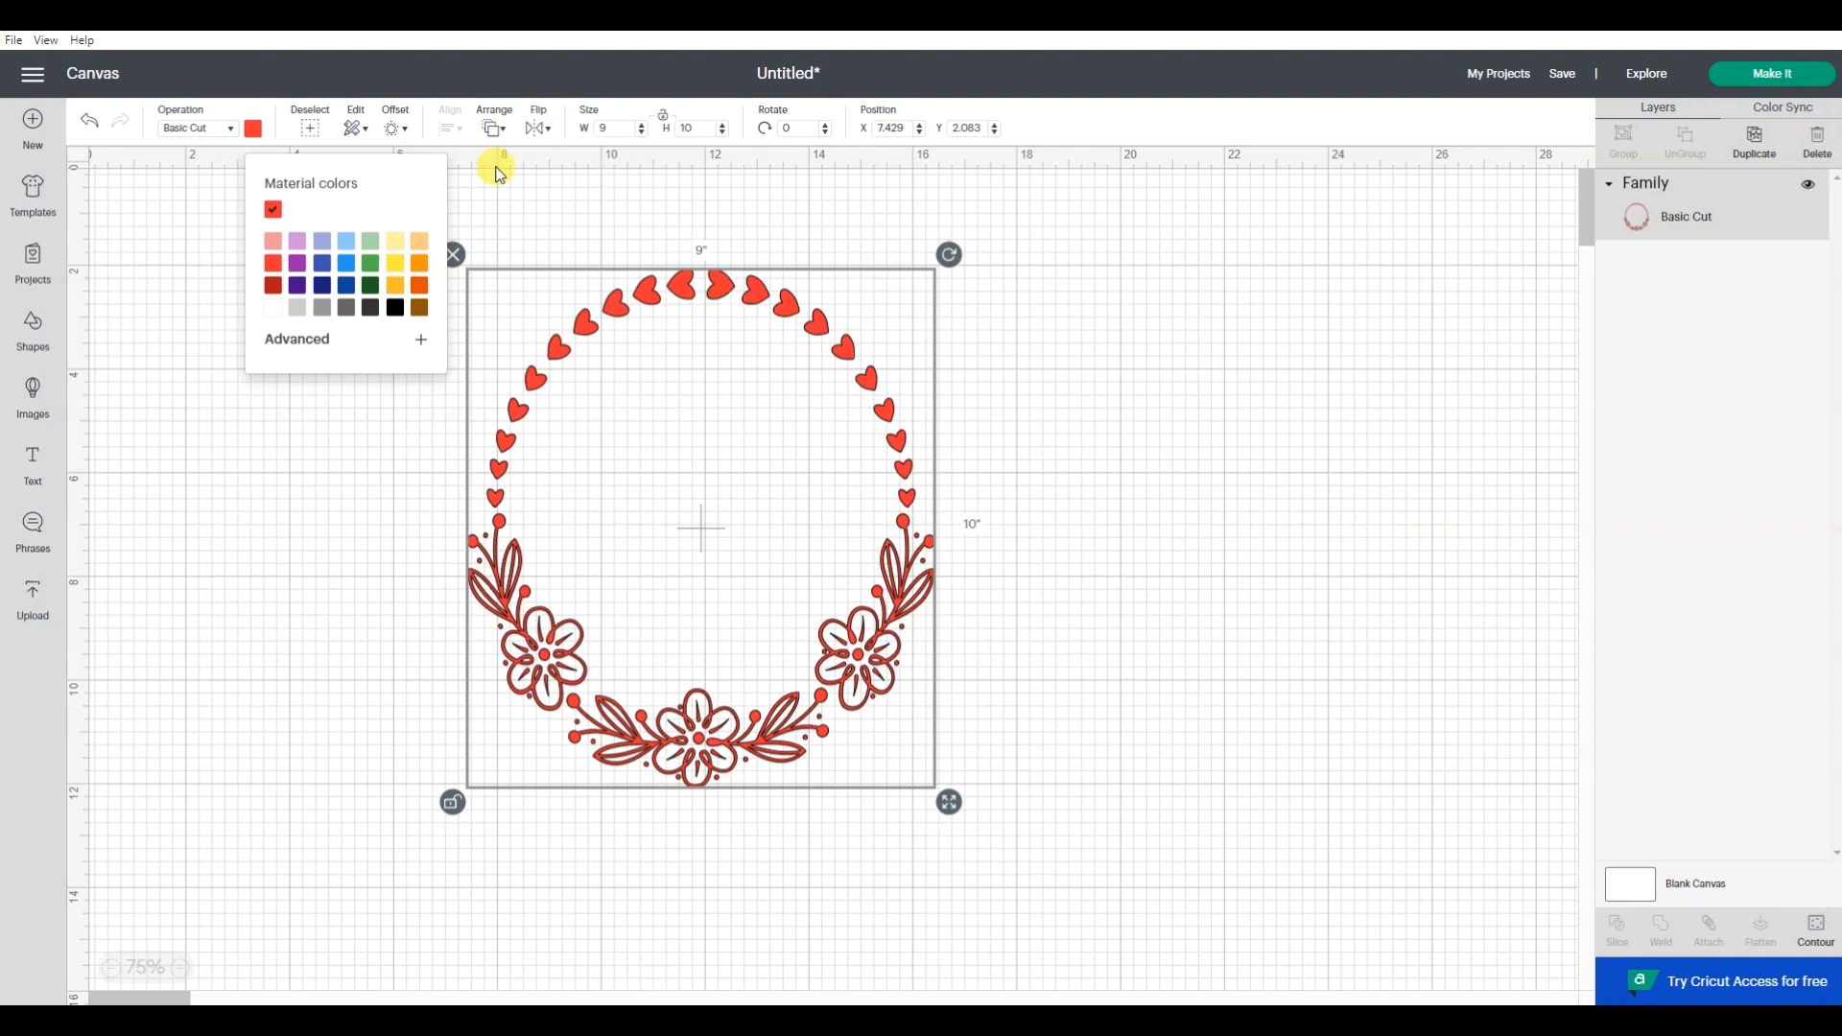
click(494, 192)
click(613, 273)
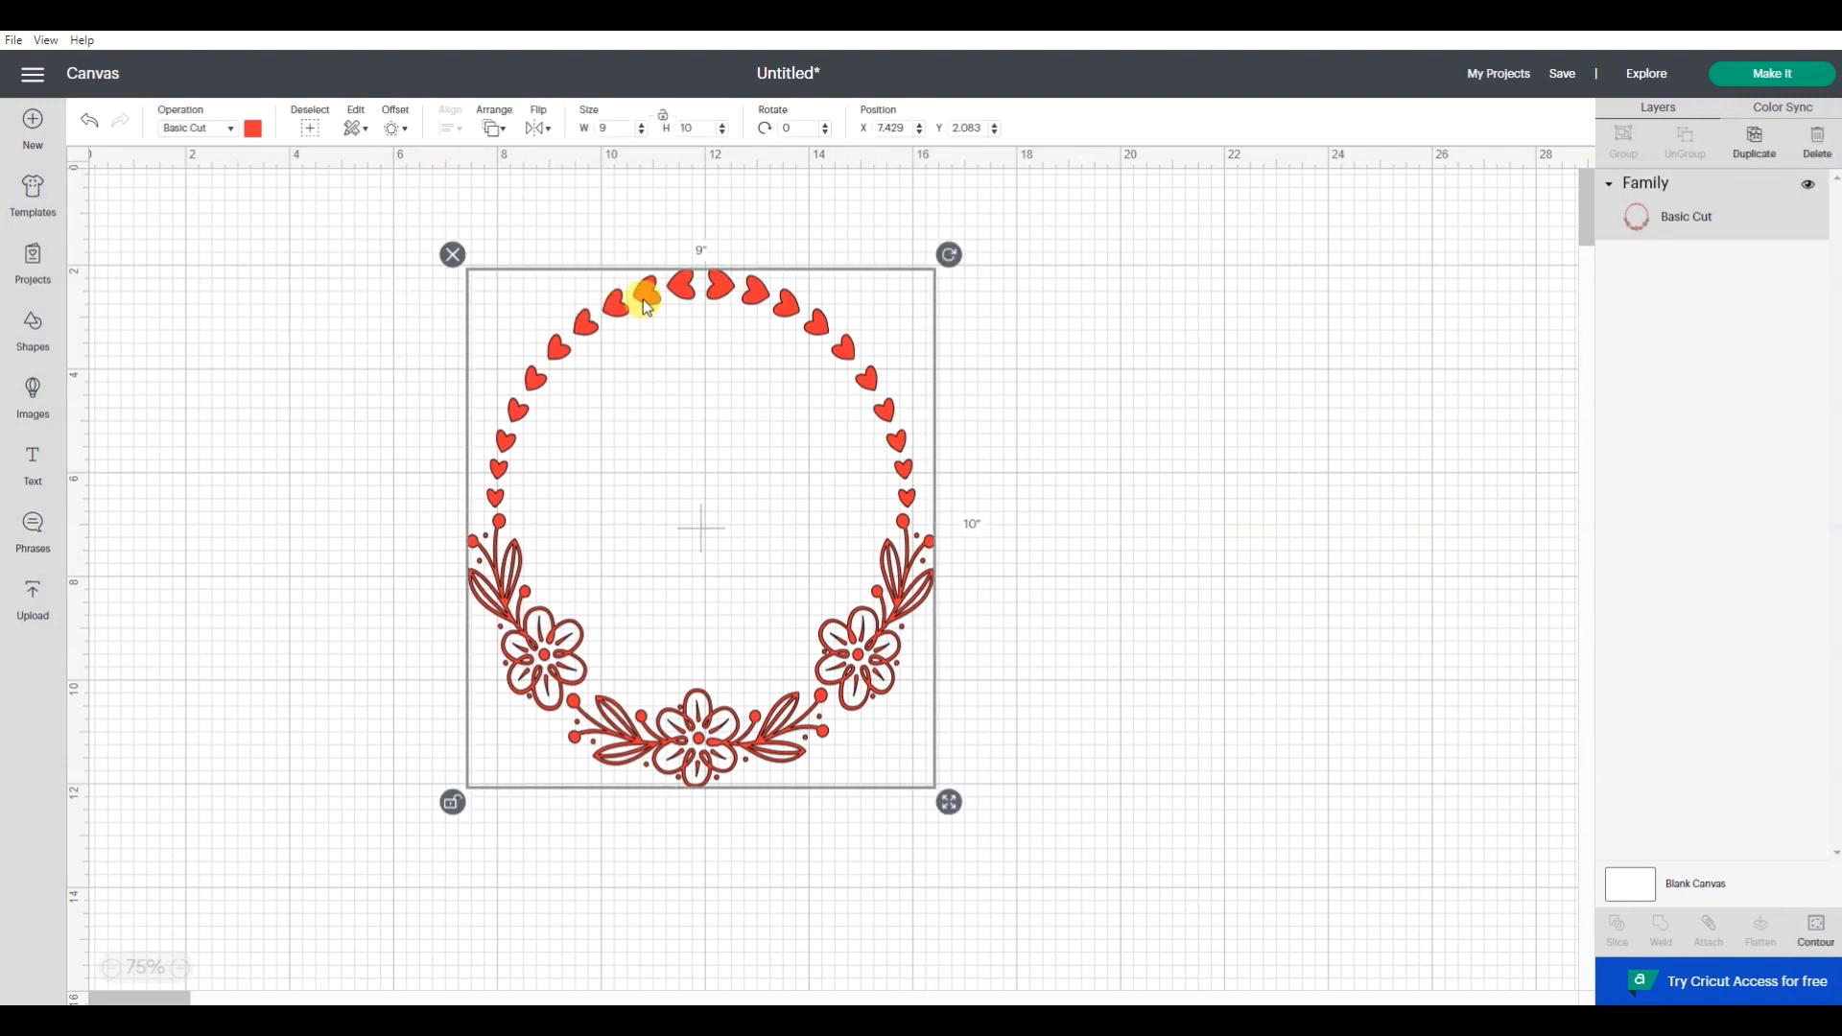
- Flip the wreath vertically and apply the vertical flip a second time
click(540, 128)
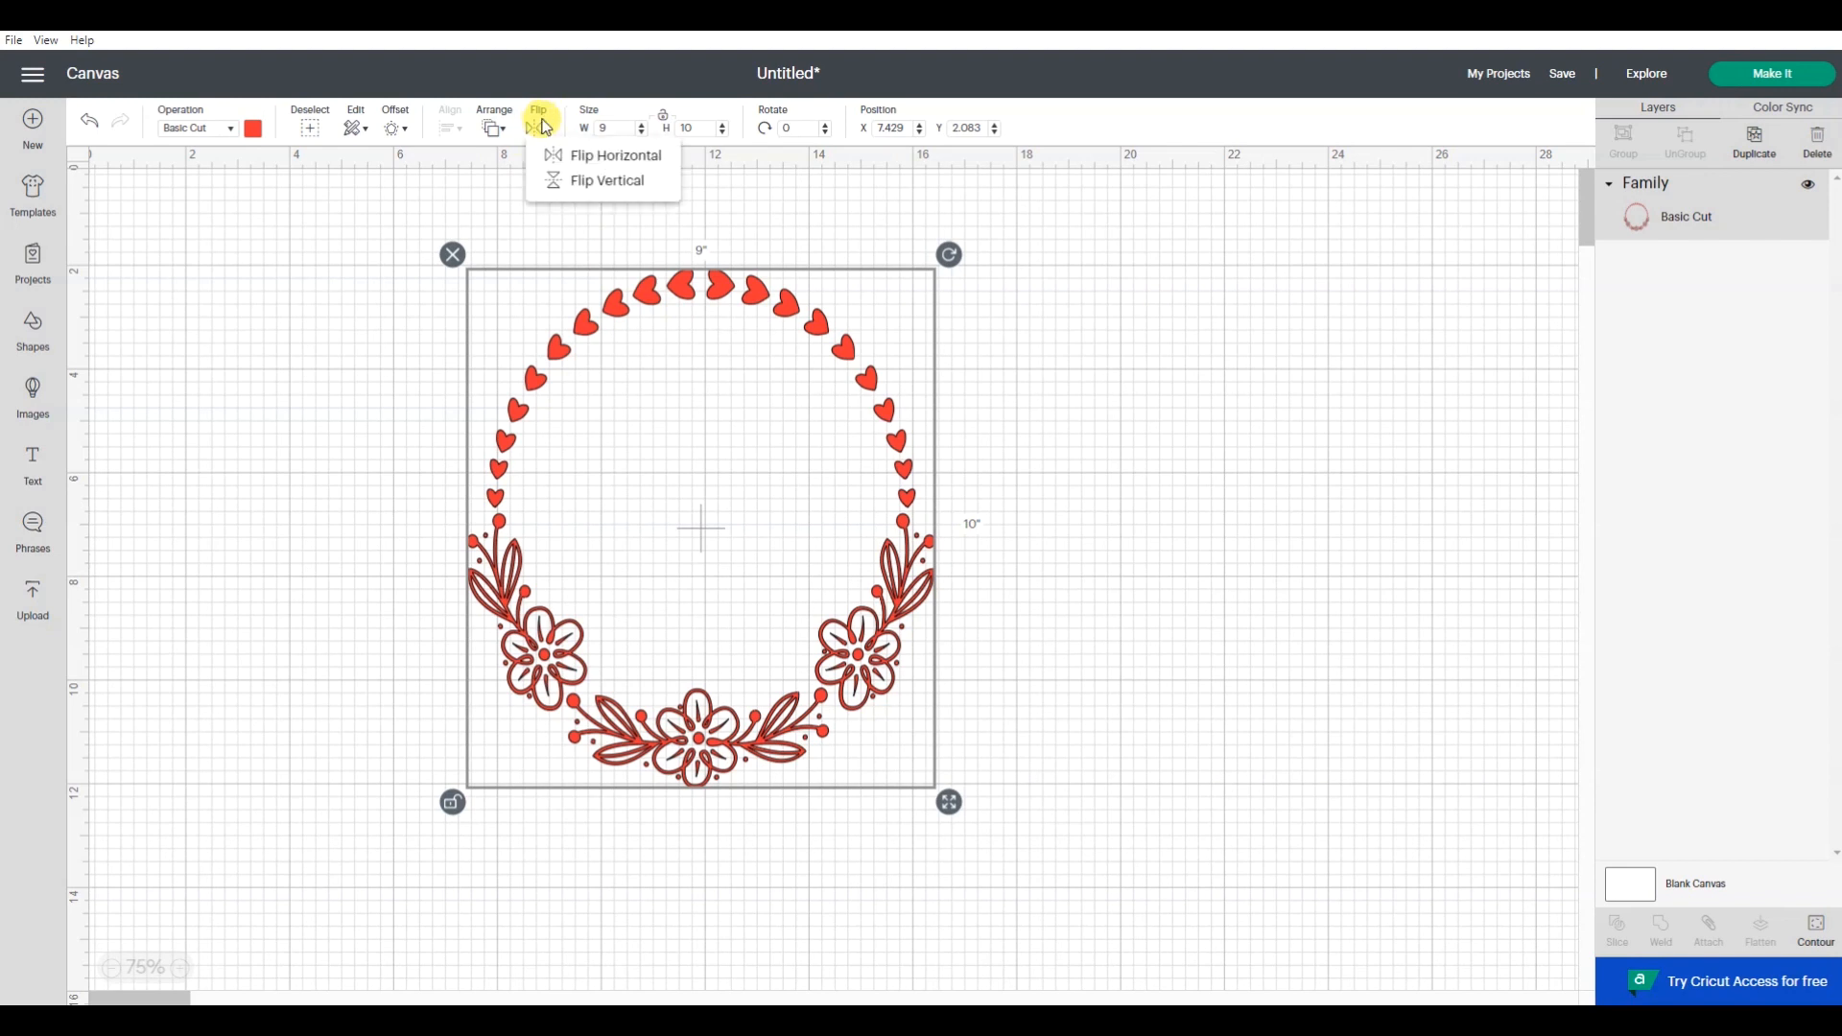
click(563, 198)
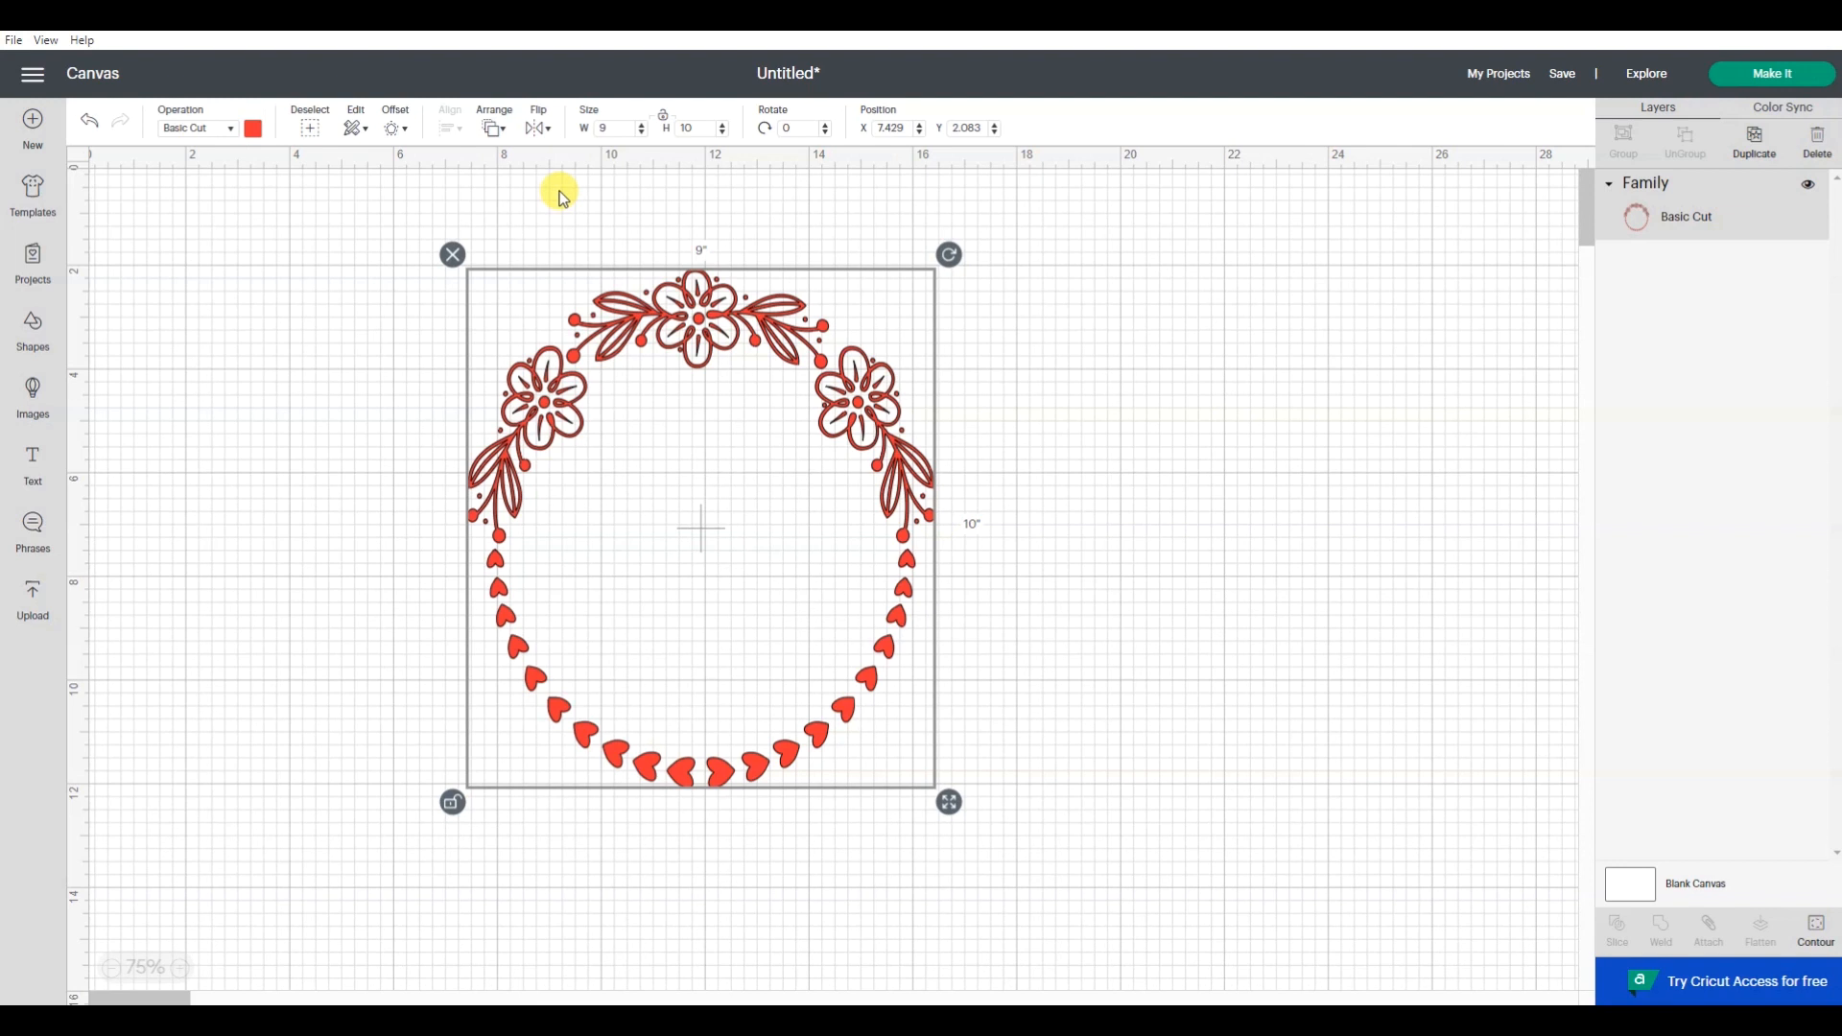
click(542, 131)
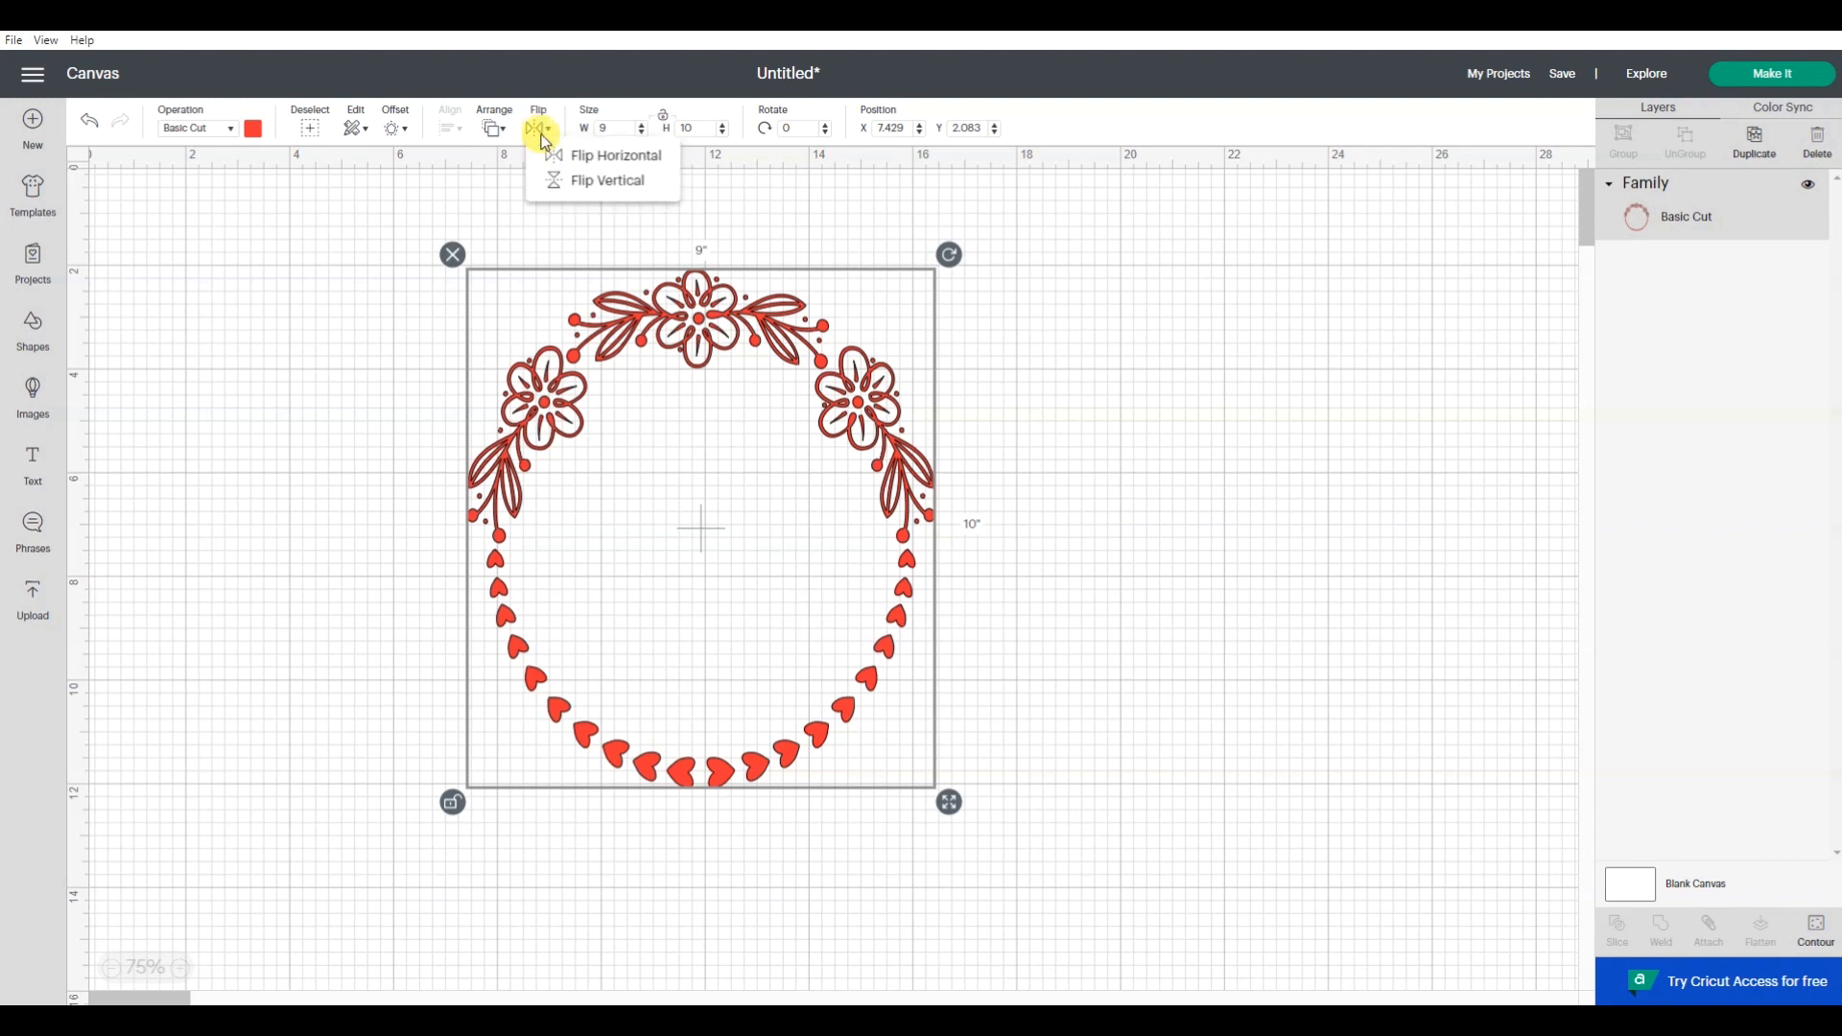
click(548, 182)
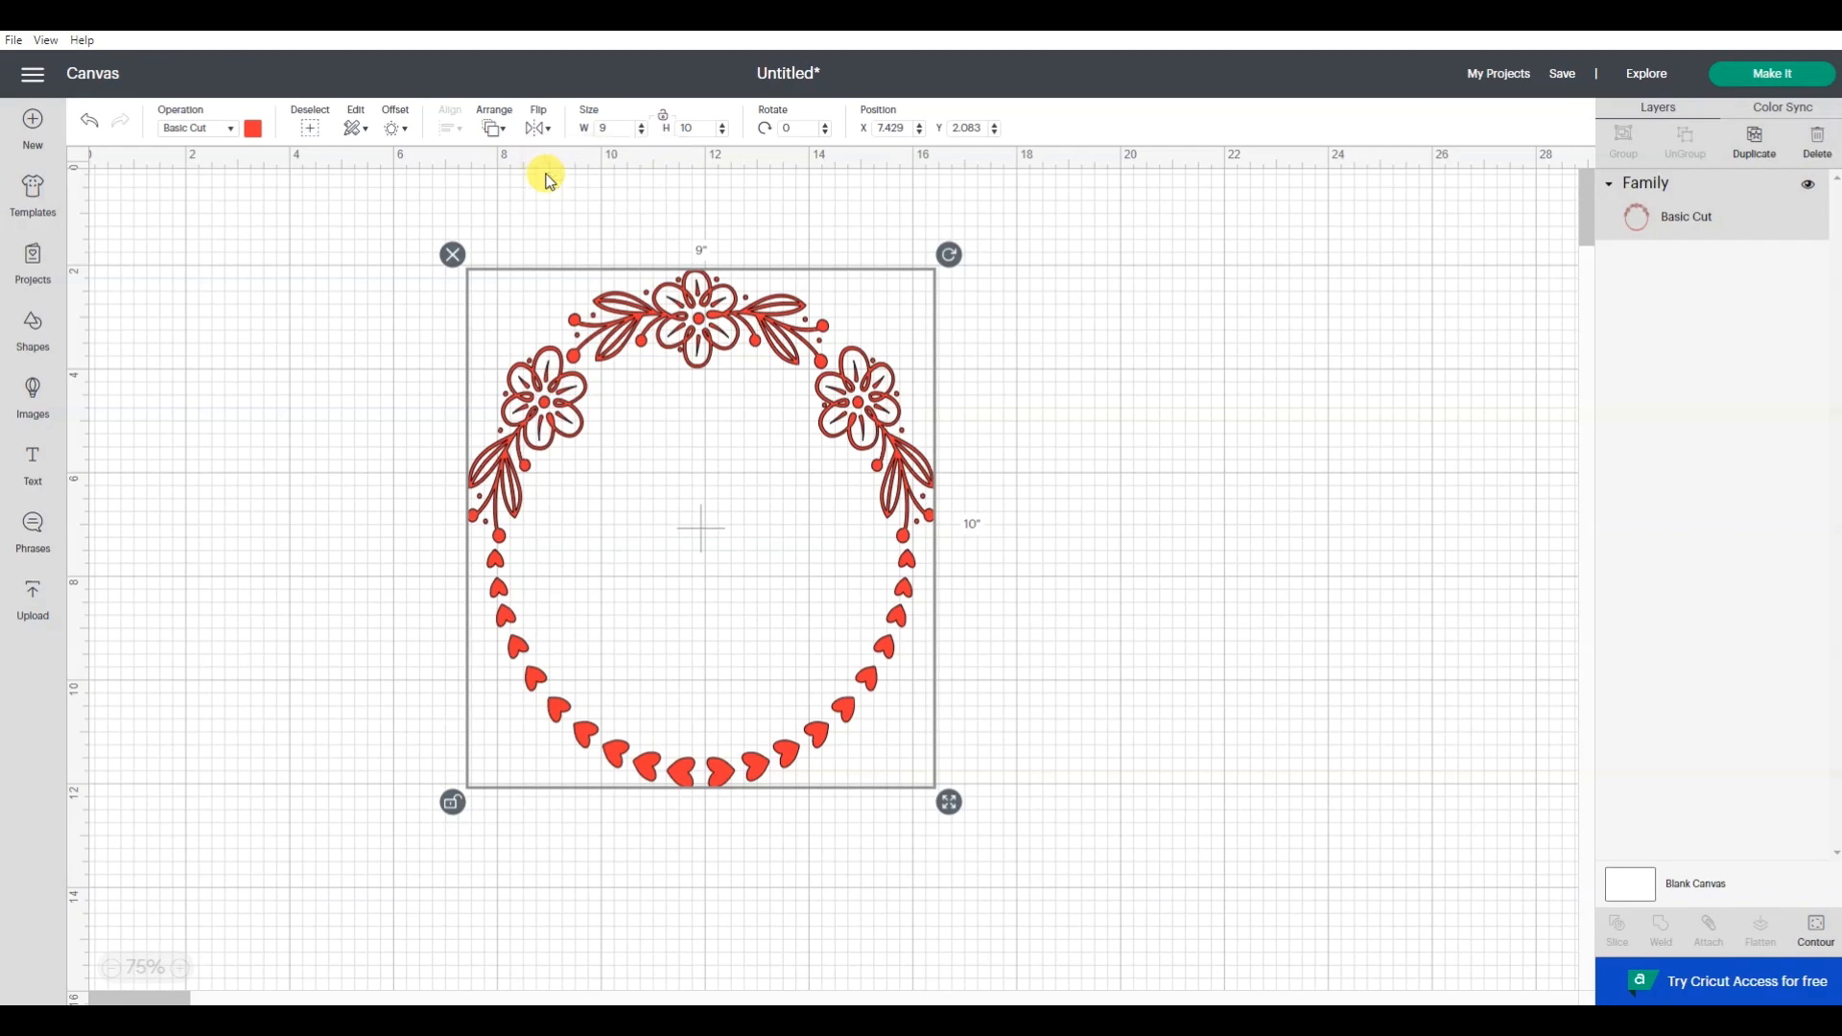